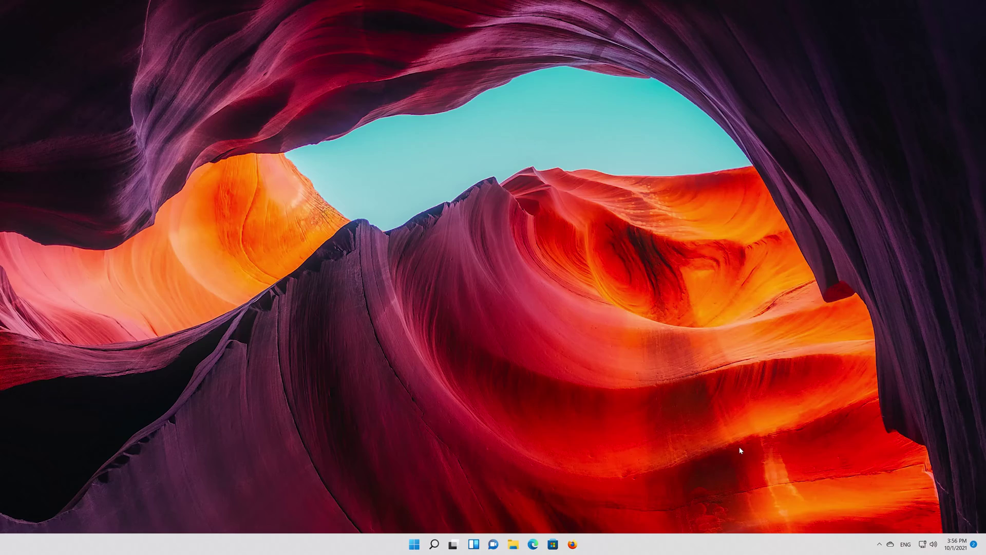
# Step: Bring up the Ctrl+Alt+Del security screen with Lock, Sign out and Task Manager
pyautogui.hotkey('ctrl', 'alt', 'Delete')
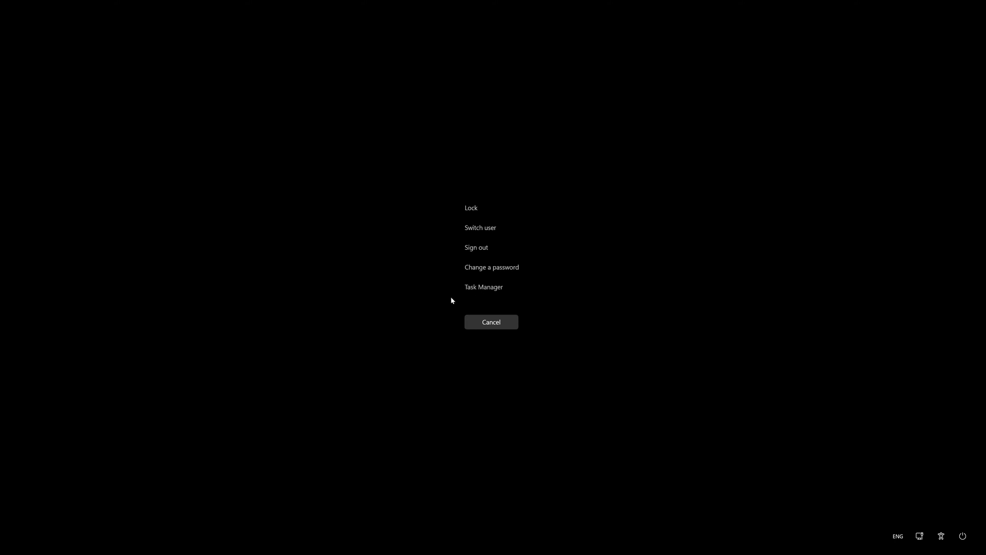
# Step: Expand Task Manager and run powershell as a new task with administrative privileges
pyautogui.click(478, 287)
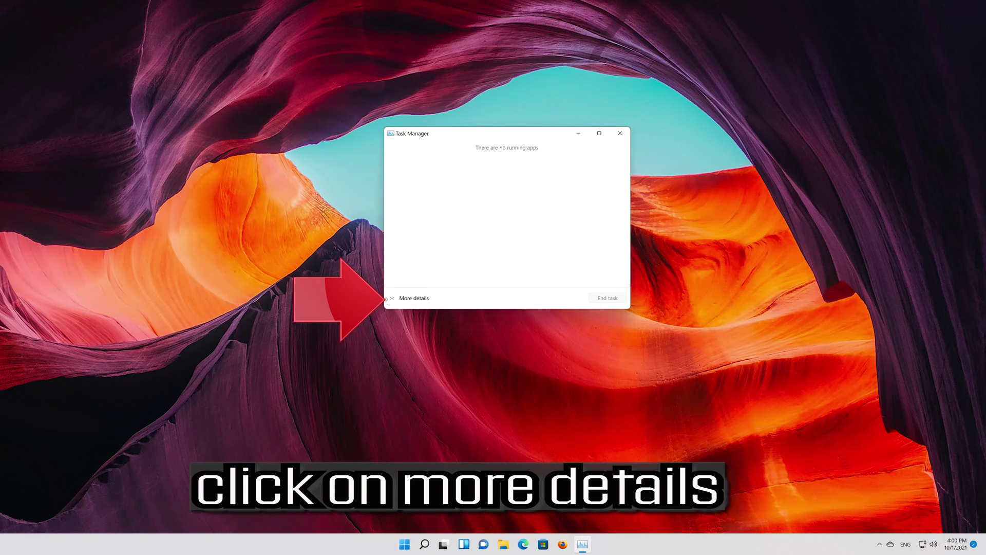
pyautogui.click(420, 303)
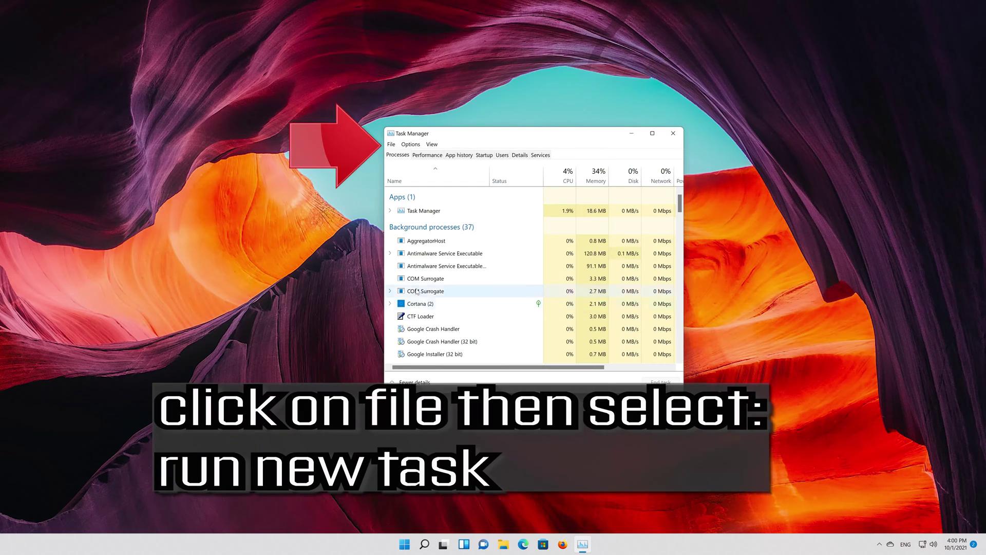
pyautogui.click(396, 142)
pyautogui.moveTo(399, 143)
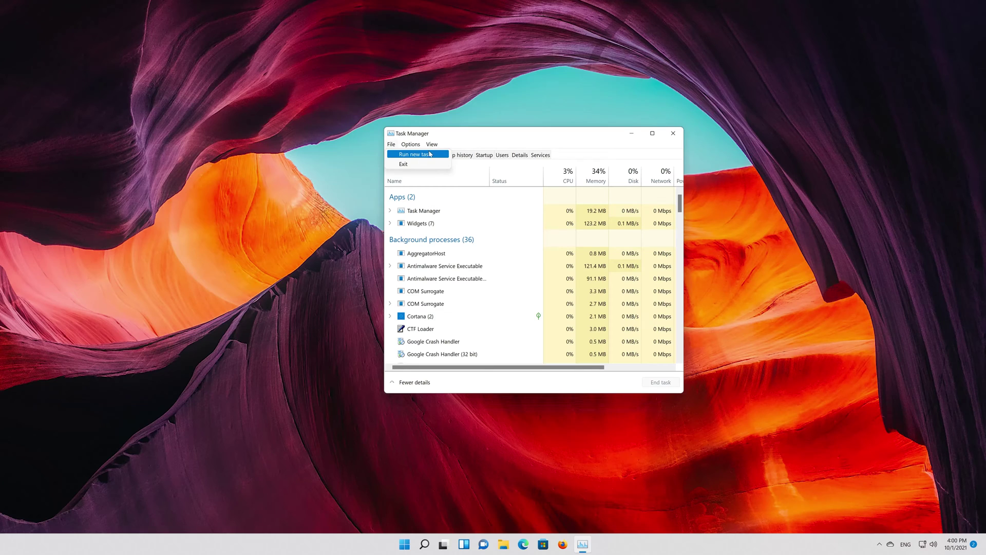
pyautogui.click(430, 154)
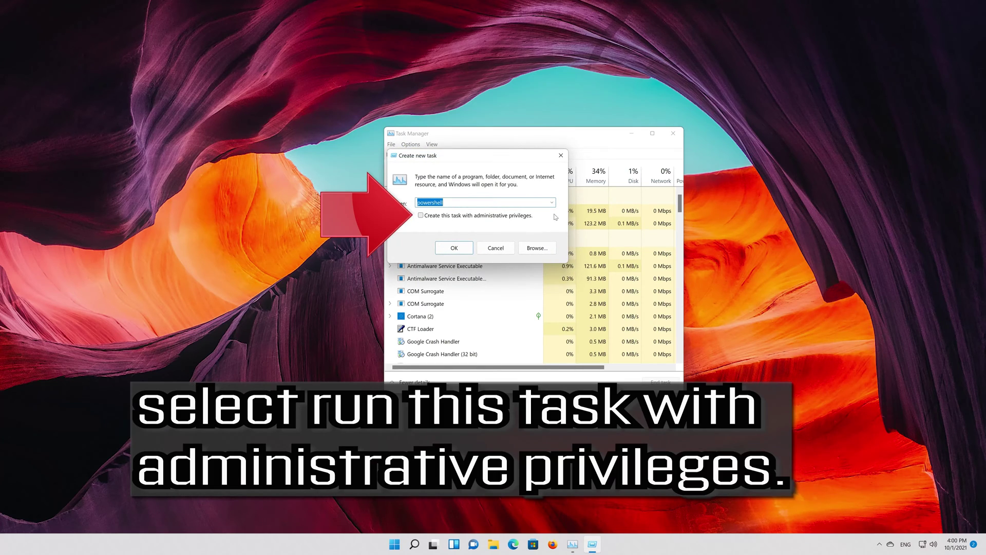
pyautogui.click(421, 215)
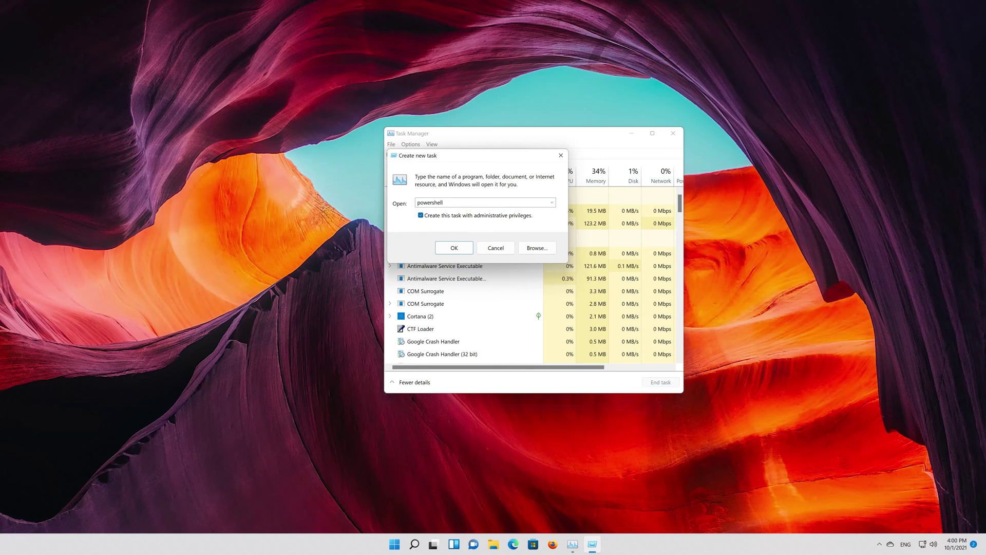
pyautogui.hotkey('shift', 'Tab')
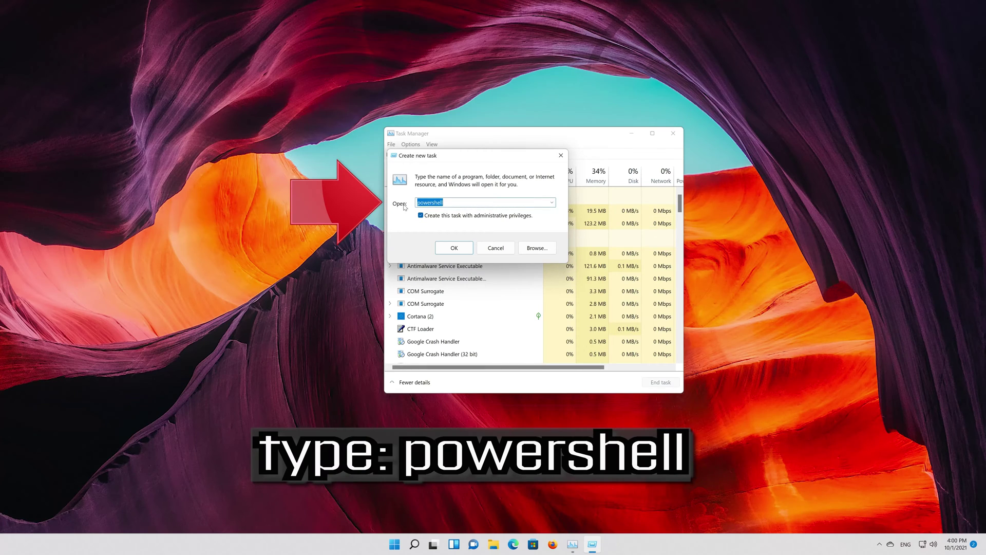
pyautogui.write('powershell')
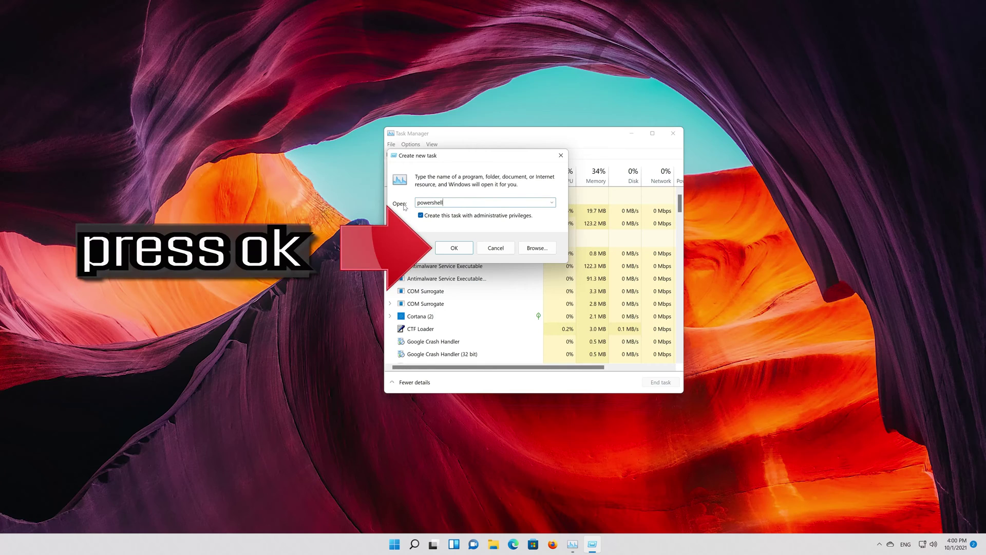
pyautogui.click(461, 247)
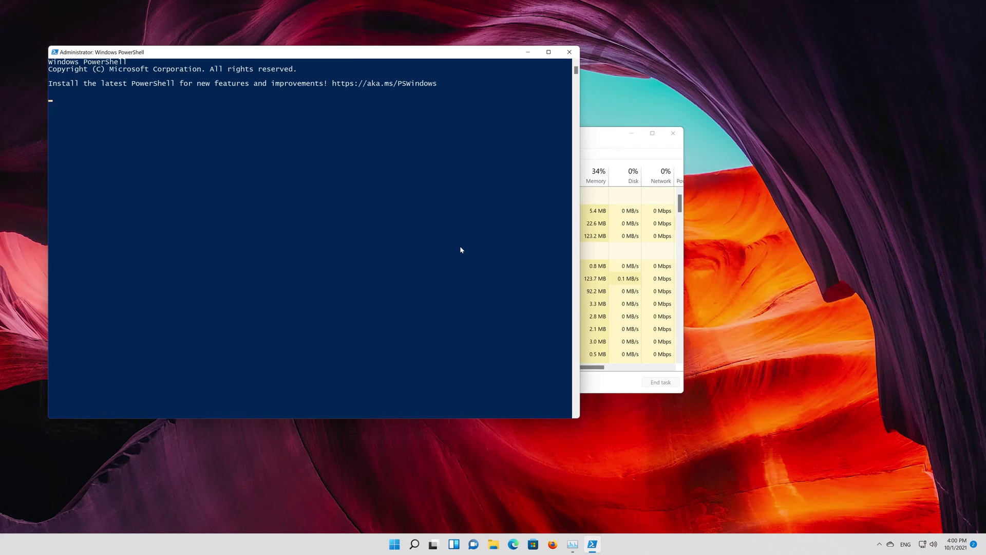
# Step: Close Task Manager and run sfc /scannow in a resized administrator PowerShell window
pyautogui.click(672, 134)
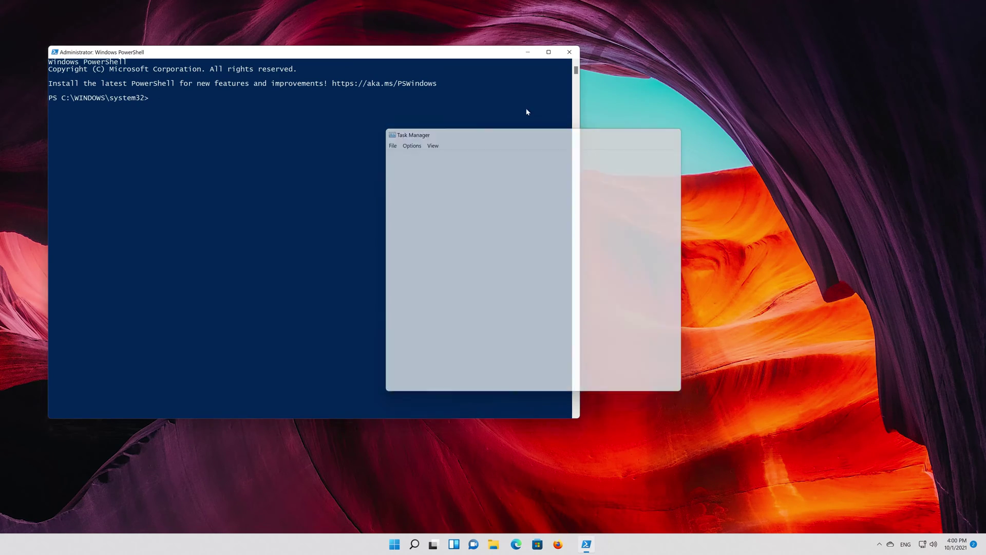
pyautogui.moveTo(201, 52); pyautogui.dragTo(266, 146)
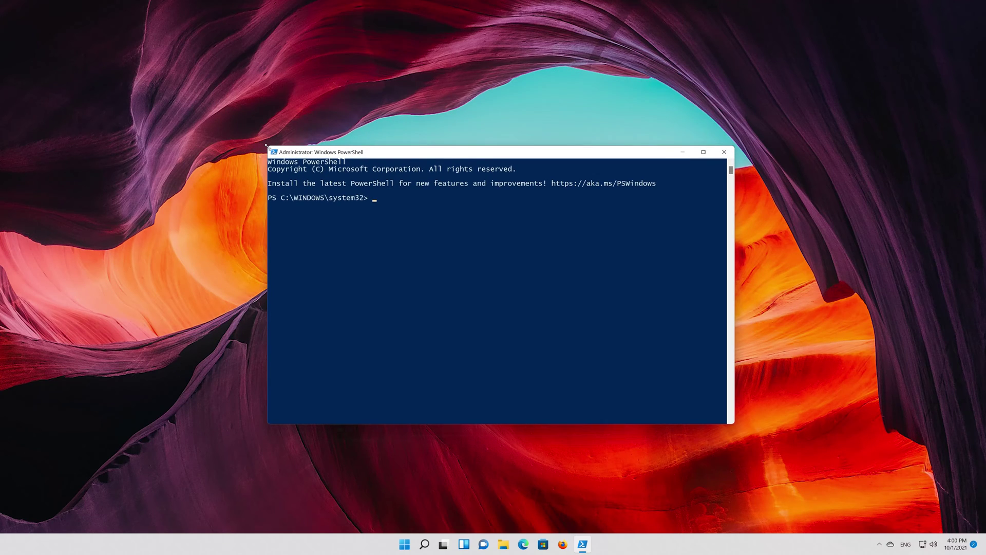
pyautogui.write('sfc')
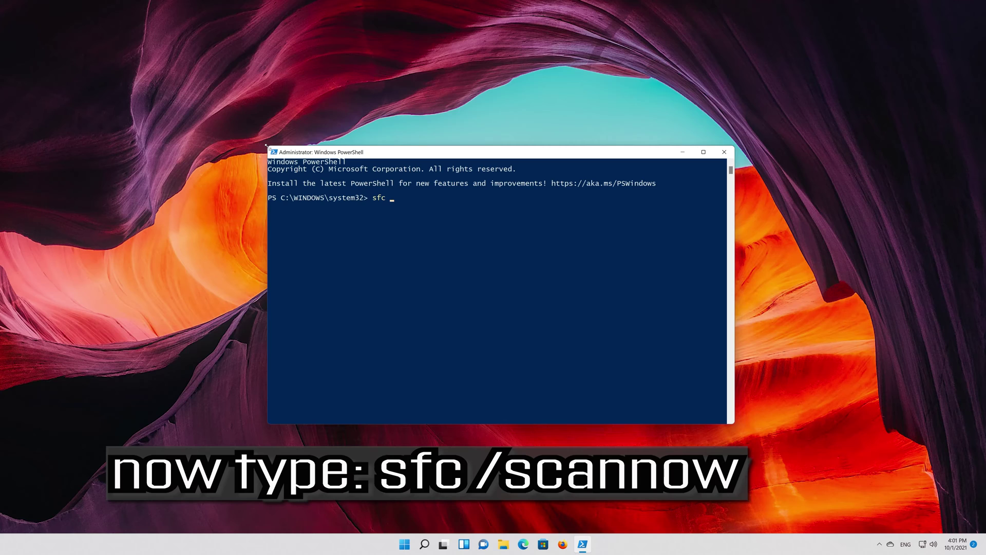
pyautogui.write(' /sca')
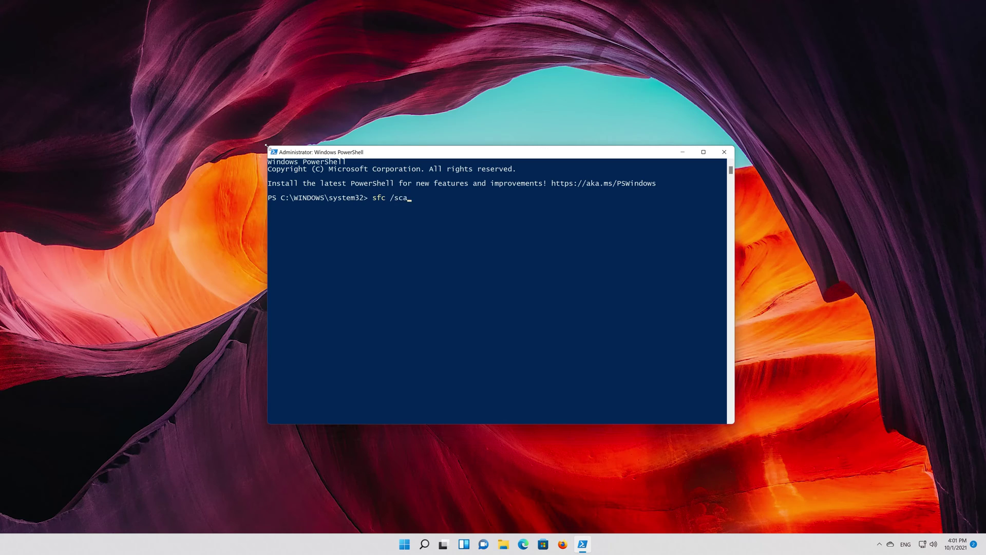
pyautogui.write('nnow')
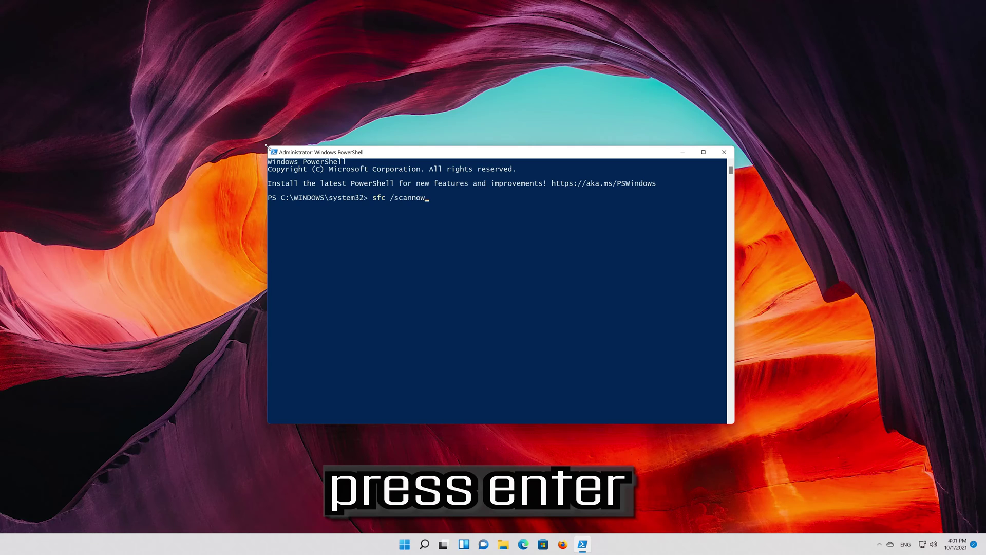
pyautogui.press('Return')
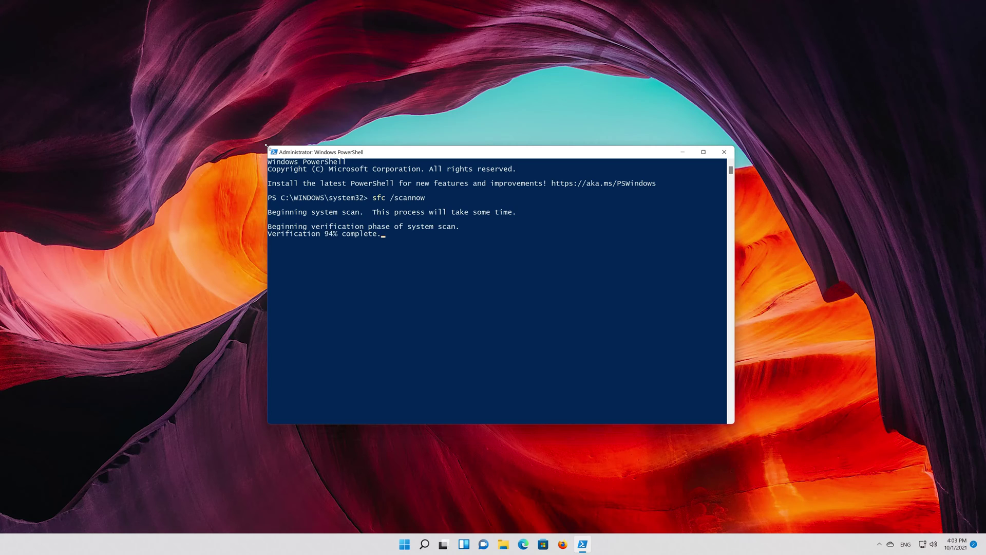
pyautogui.hotkey('alt', 'F4')
pyautogui.press('super')
# Step: Search for cmd and run Command Prompt as administrator, approving the UAC prompt
pyautogui.click(744, 329)
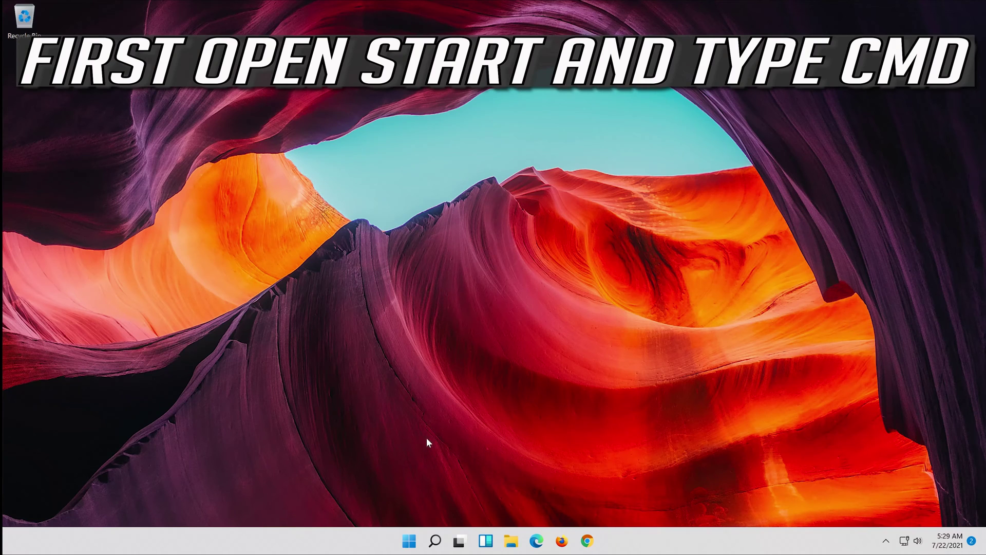
pyautogui.click(409, 544)
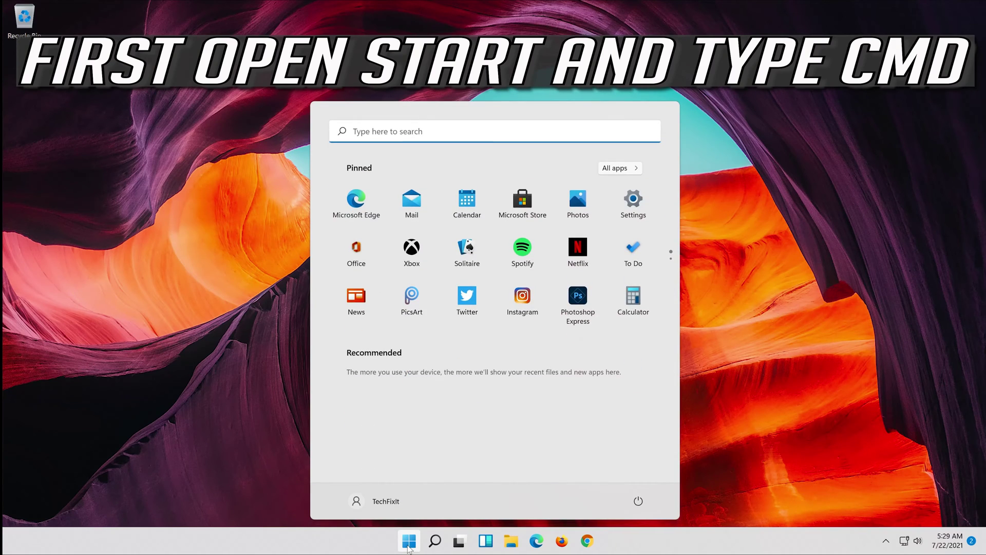
pyautogui.write('cmd')
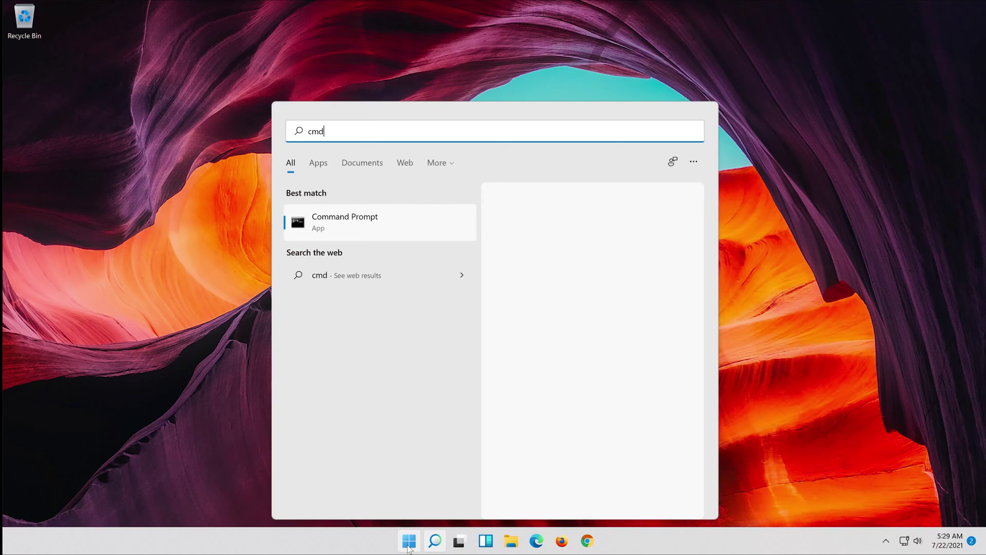
pyautogui.rightClick(366, 214)
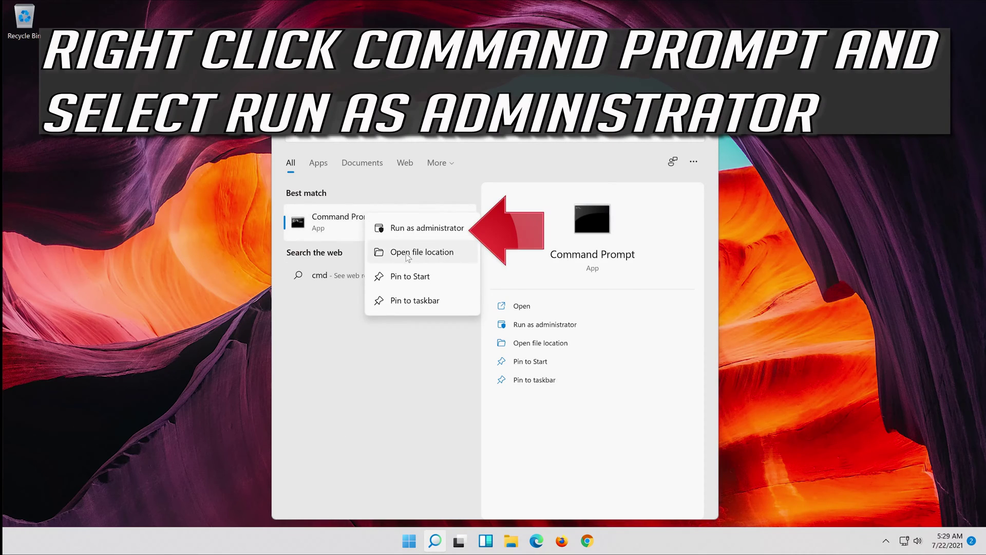
pyautogui.click(426, 231)
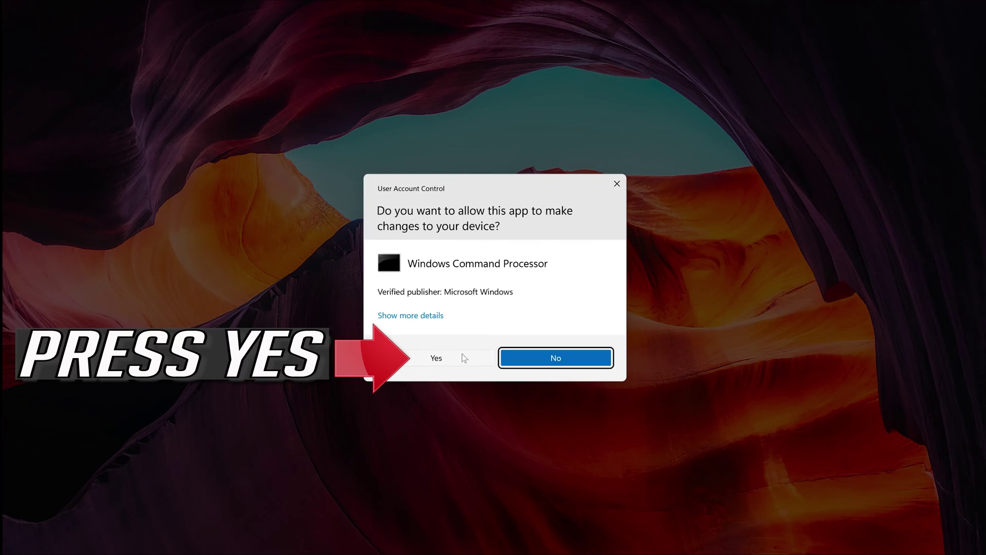
pyautogui.click(454, 358)
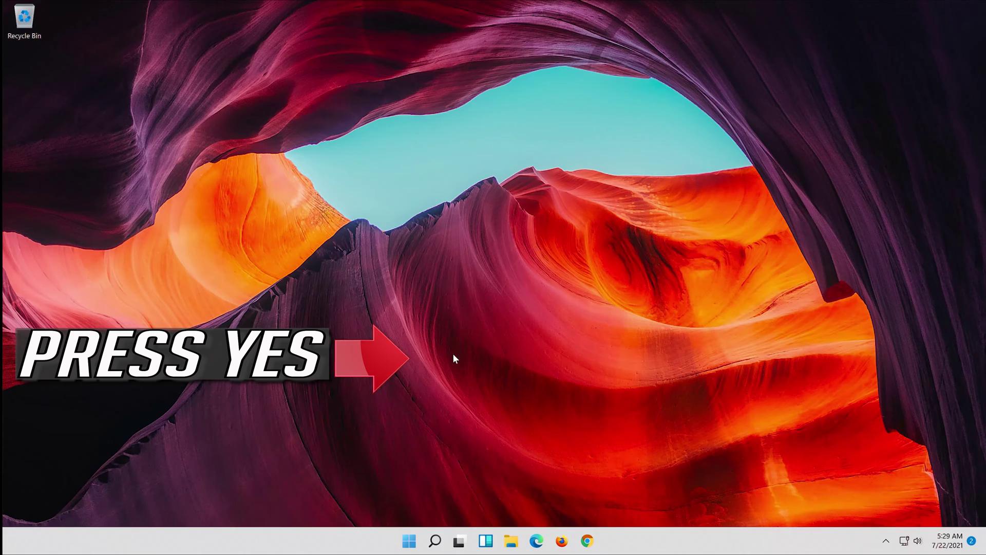
# Step: Centre the Command Prompt window and run Dism /Online /Cleanup-Image /RestoreHealth
pyautogui.moveTo(295, 55); pyautogui.dragTo(497, 110)
pyautogui.write('Dism')
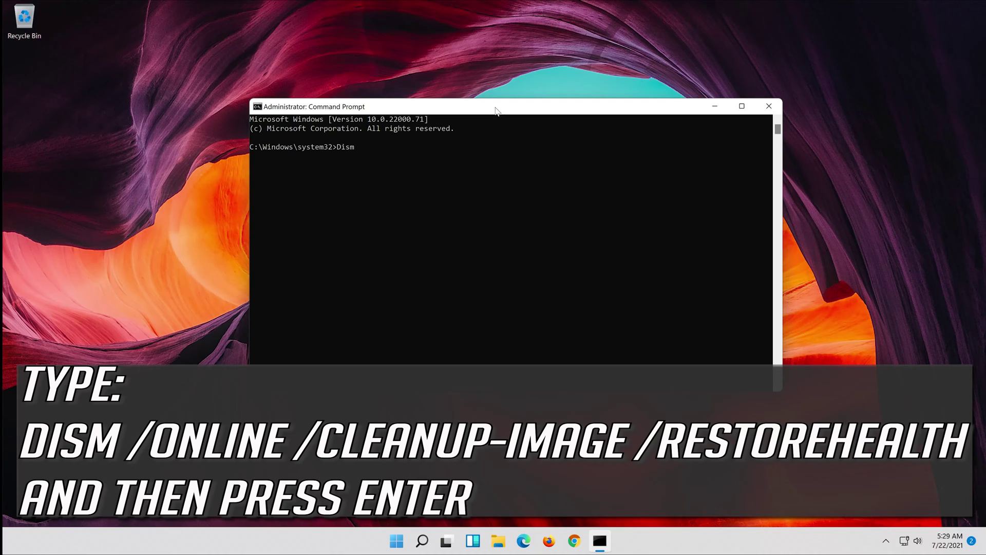
pyautogui.write(' /Online')
pyautogui.write('/Cleanup-Image /Restore')
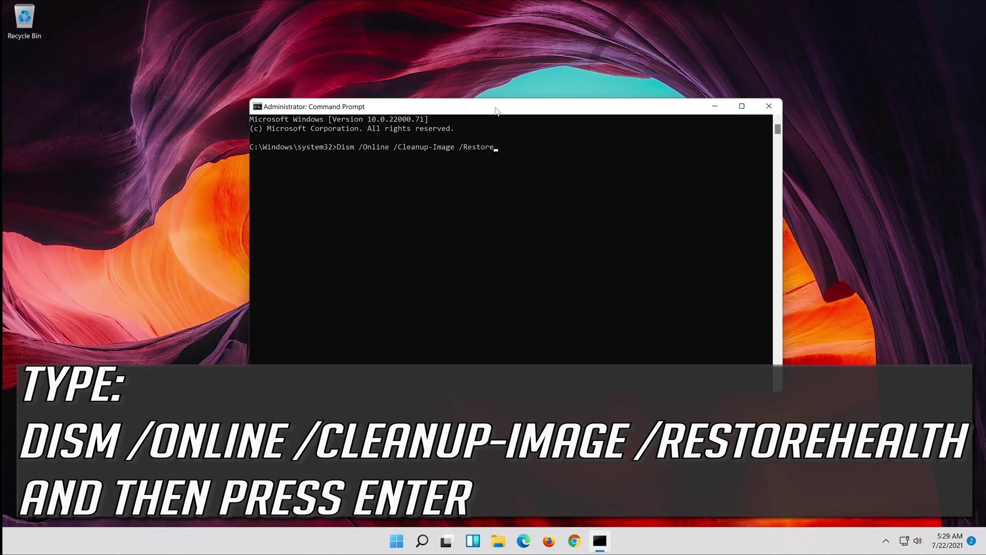
pyautogui.write('Health')
pyautogui.press('Return')
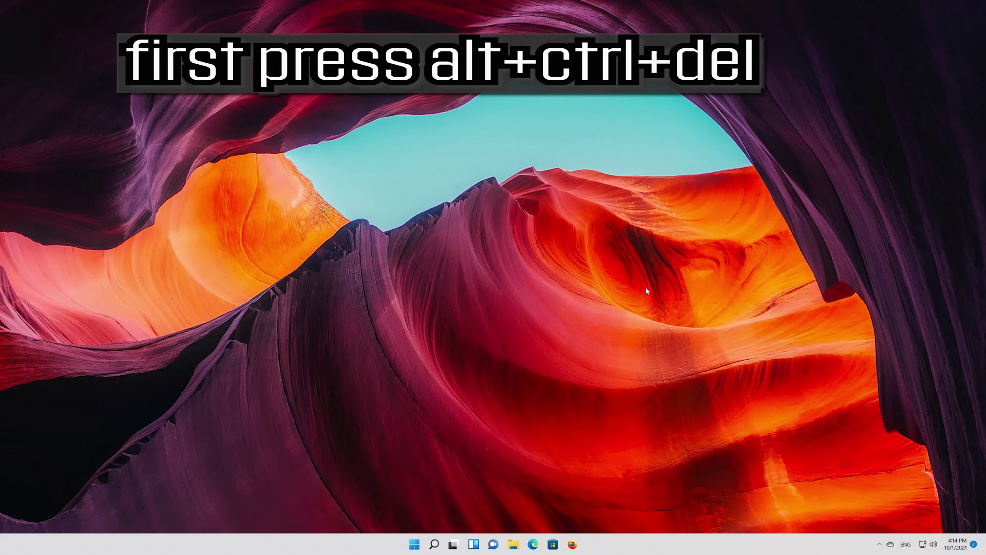
# Step: Open Task Manager from Ctrl+Alt+Del and select the Windows Explorer process under Windows processes
pyautogui.hotkey('ctrl', 'alt', 'Delete')
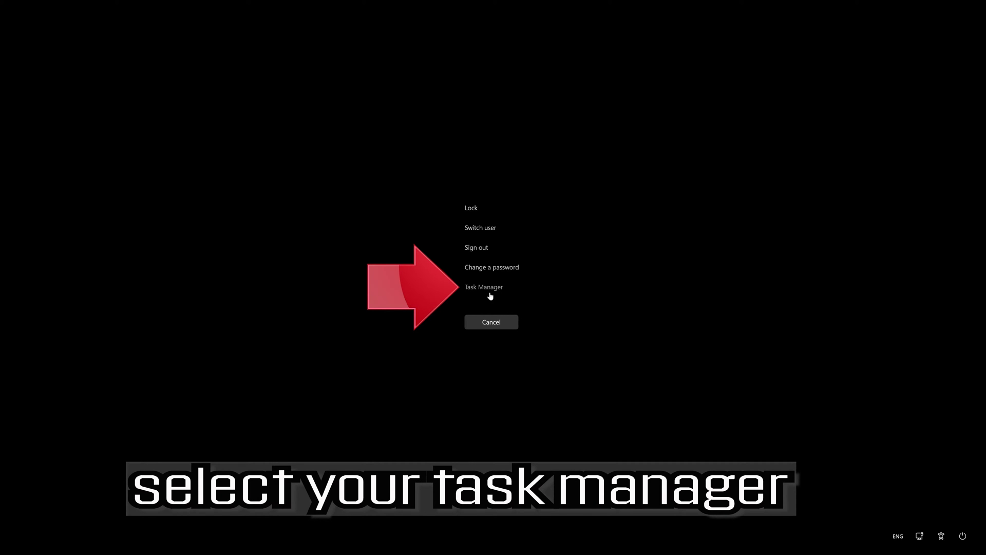
pyautogui.click(495, 289)
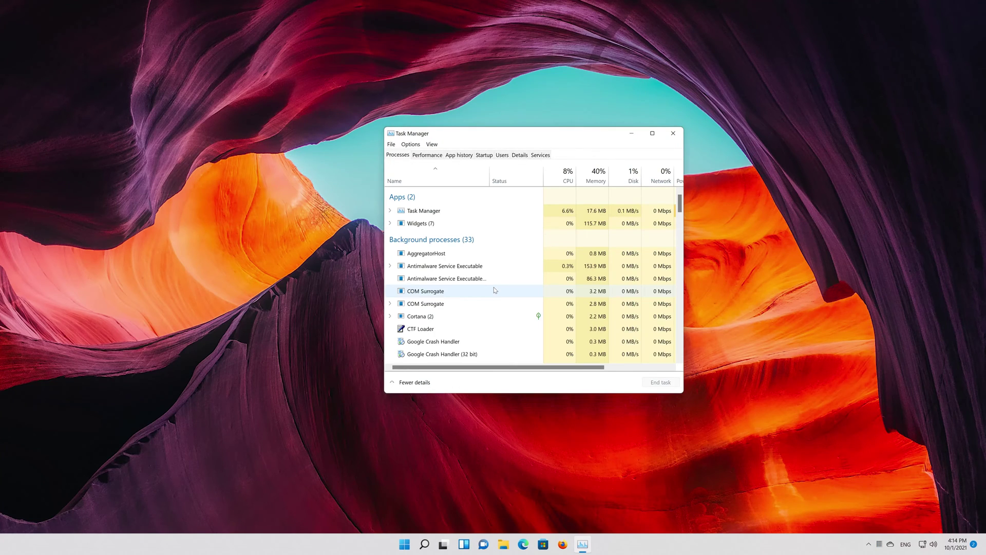
pyautogui.scroll(-4, 458, 301)
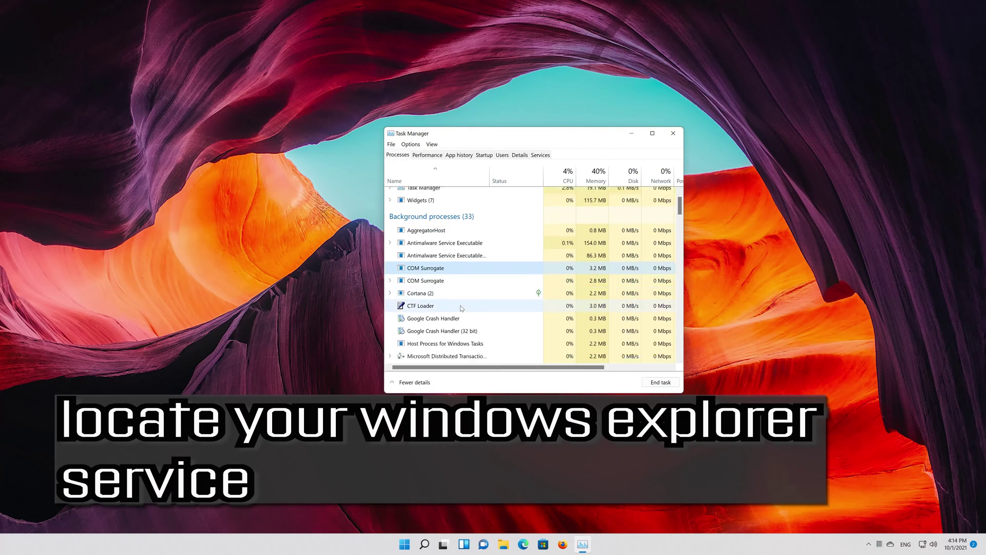
pyautogui.scroll(-8, 461, 307)
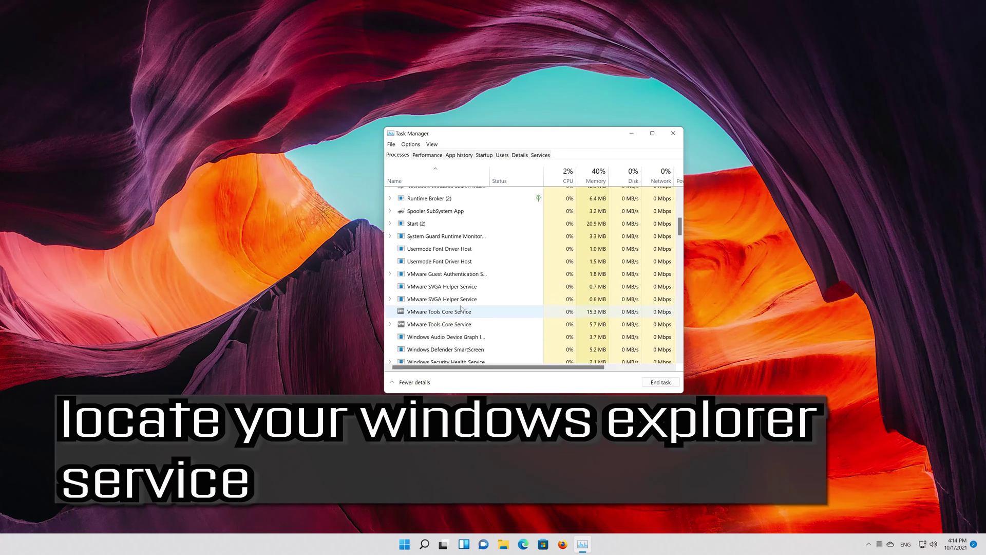
pyautogui.scroll(-8, 461, 308)
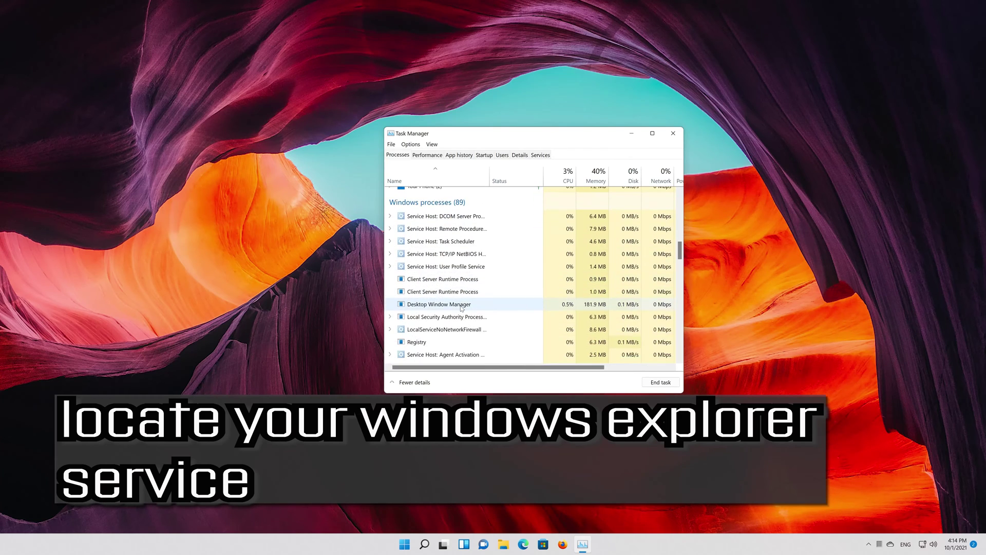
pyautogui.scroll(-8, 466, 304)
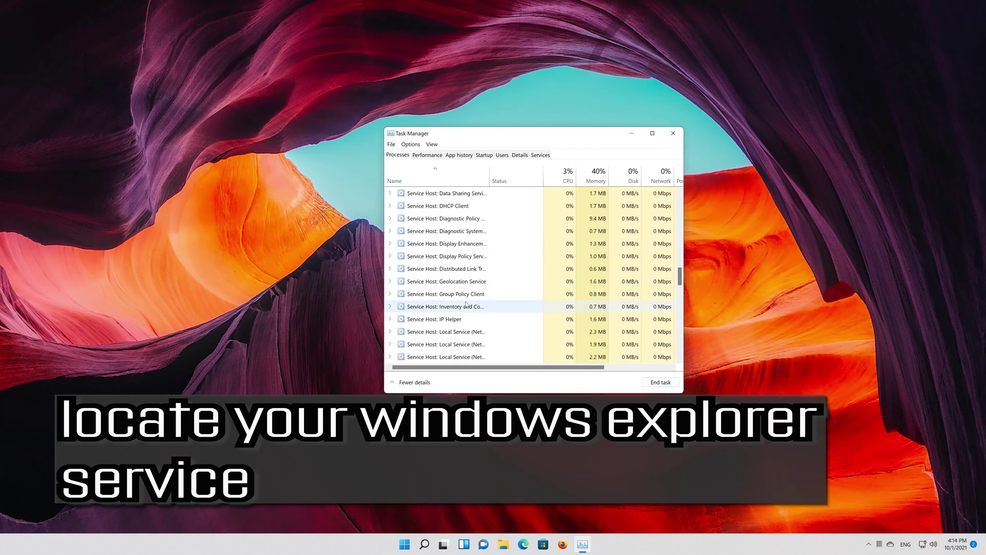
pyautogui.scroll(-8, 466, 304)
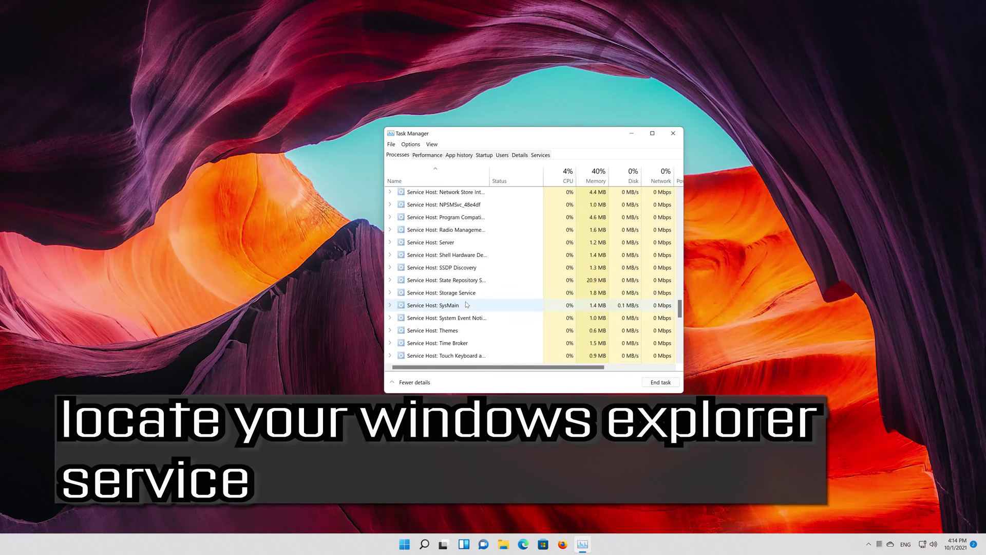
pyautogui.scroll(-5, 462, 308)
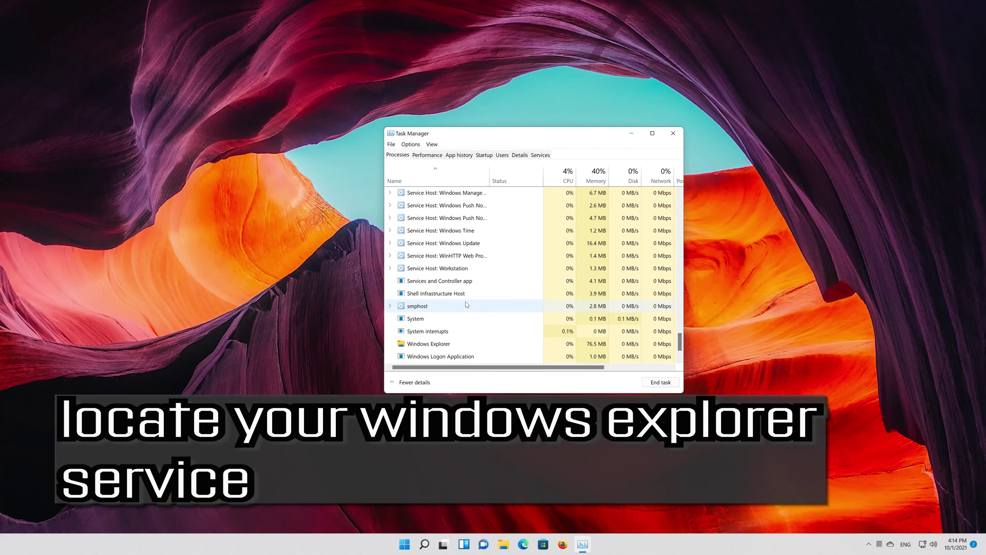
pyautogui.click(453, 313)
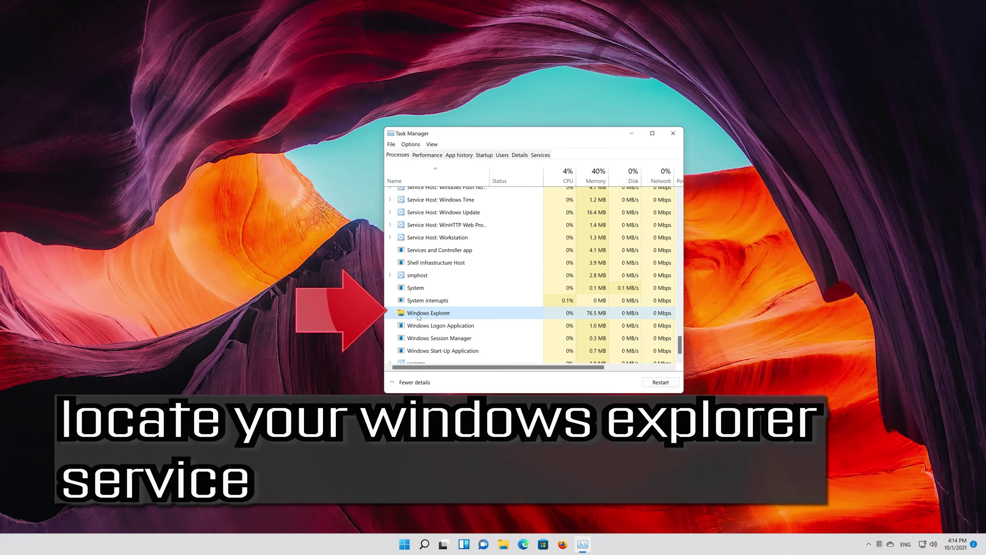
# Step: End the Windows Explorer process and restart it by running explorer.exe as a new task
pyautogui.rightClick(444, 315)
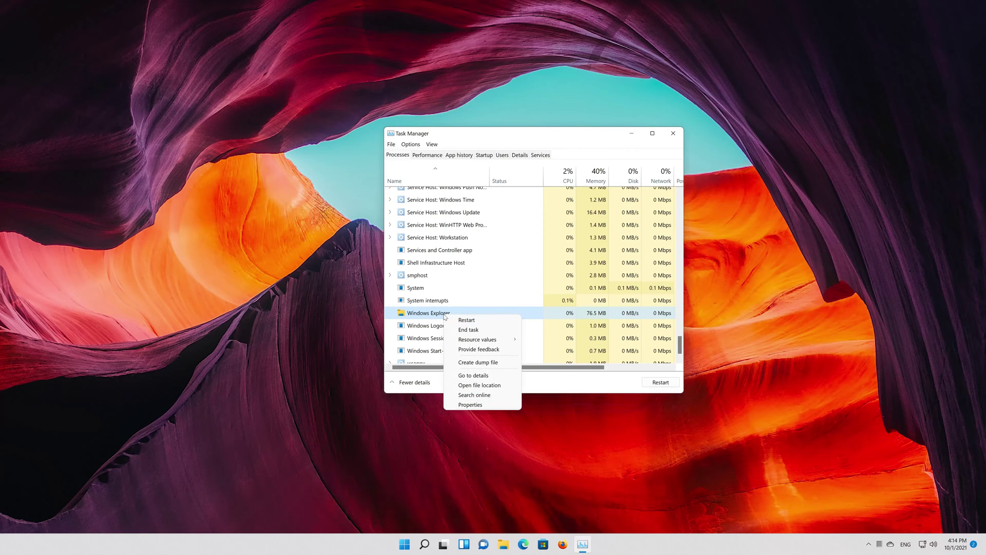
pyautogui.click(487, 333)
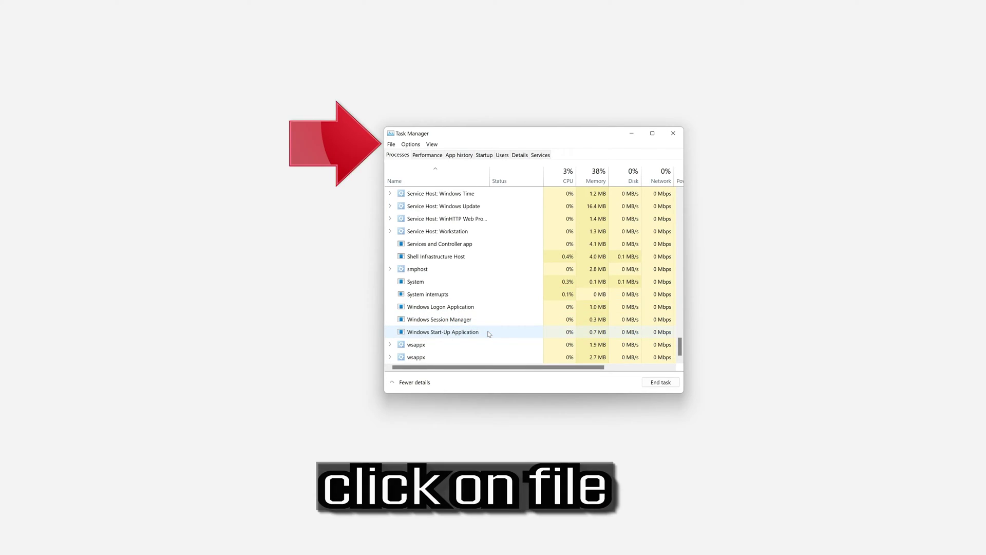
pyautogui.click(391, 146)
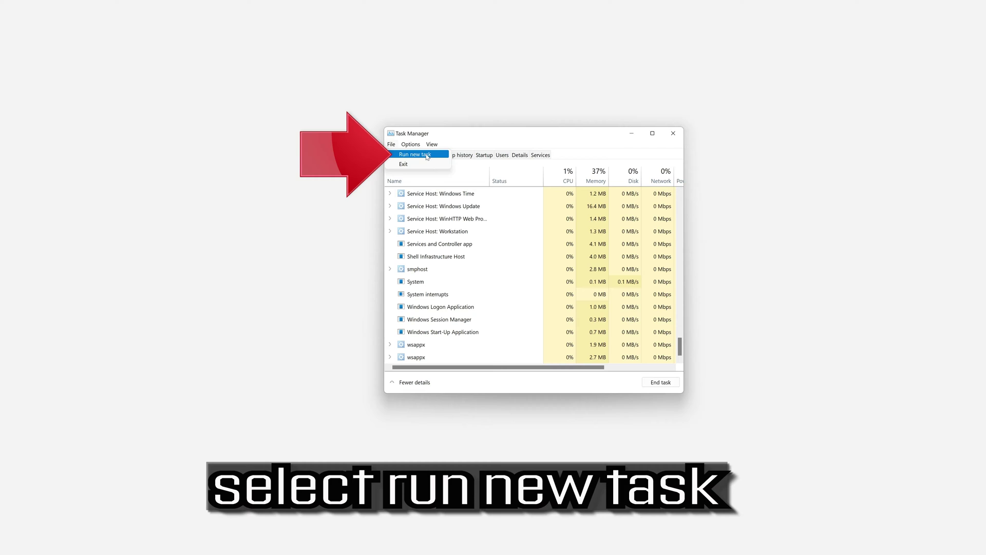
pyautogui.click(429, 155)
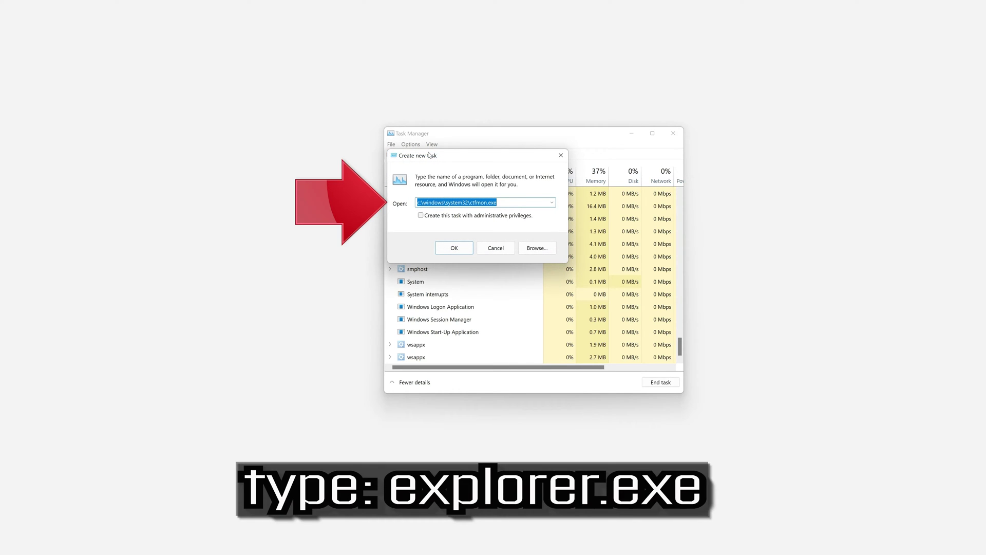
pyautogui.write('exp')
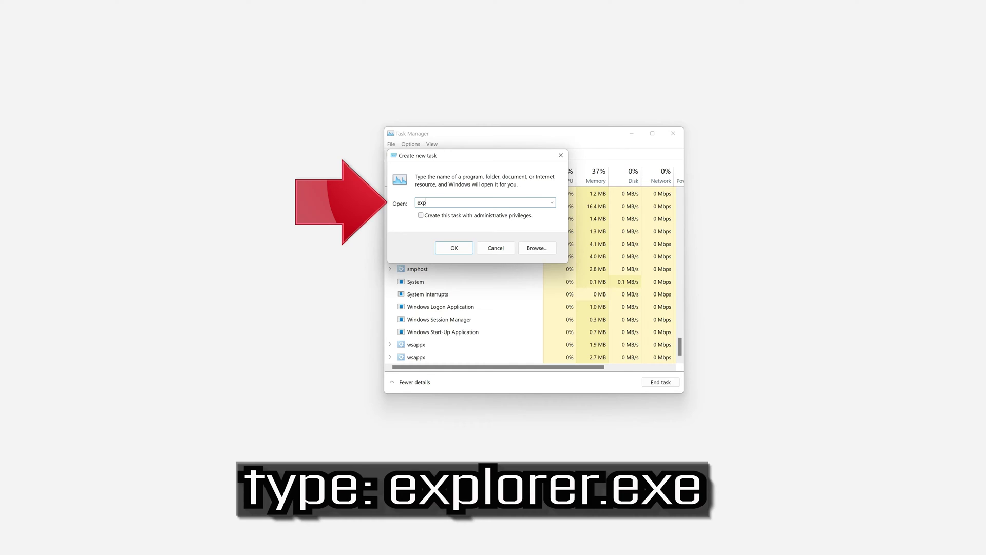
pyautogui.write('lorer.exe')
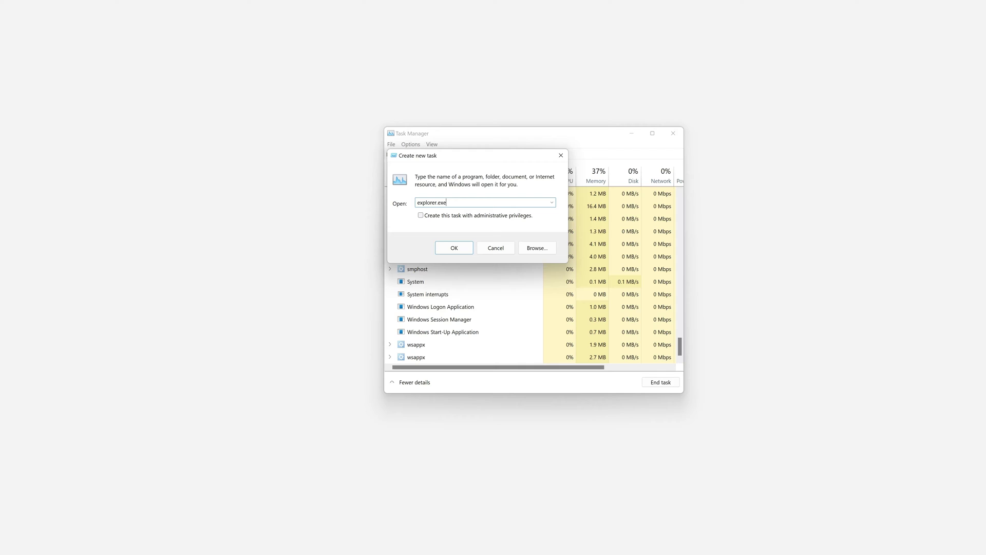
pyautogui.click(445, 251)
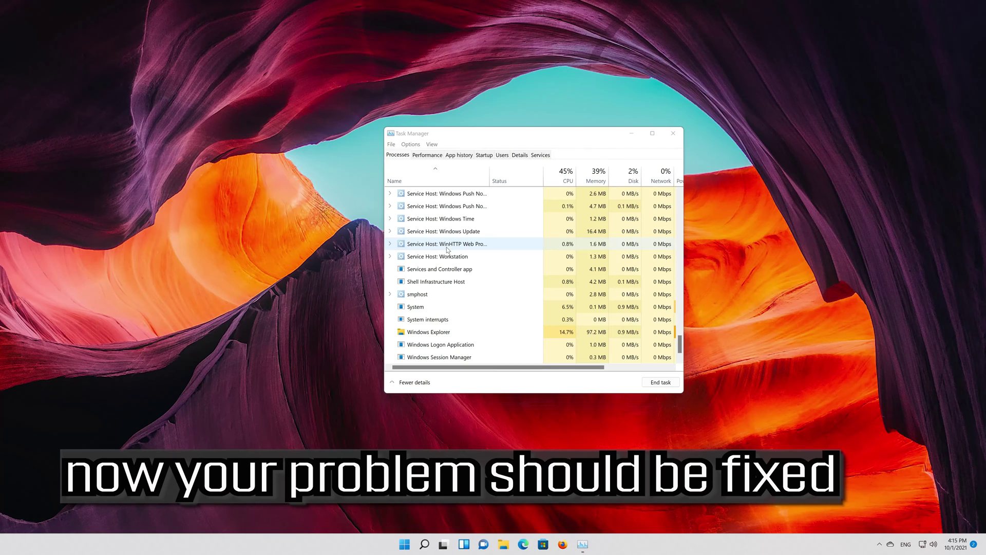
# Step: Confirm the Start menu works again, then close Task Manager
pyautogui.click(405, 543)
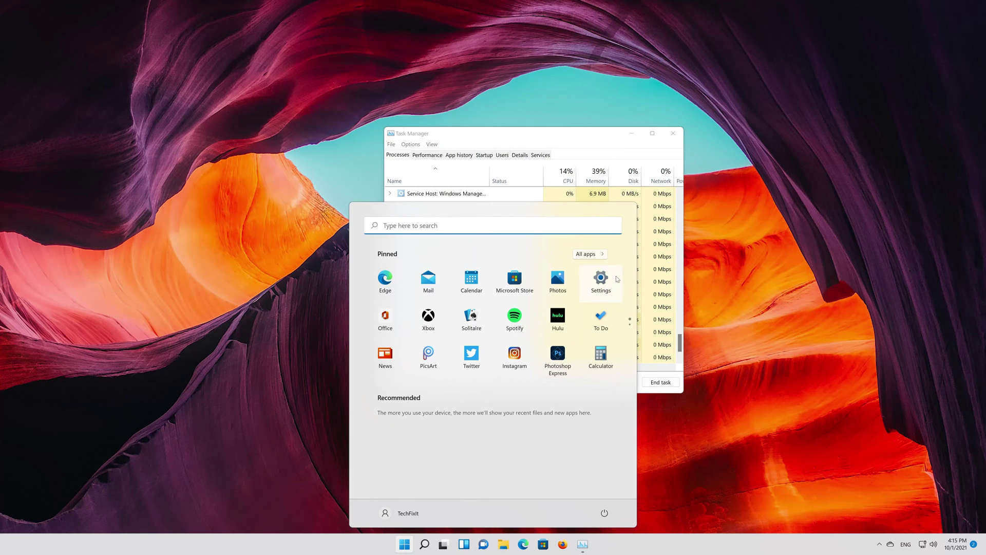
pyautogui.click(602, 132)
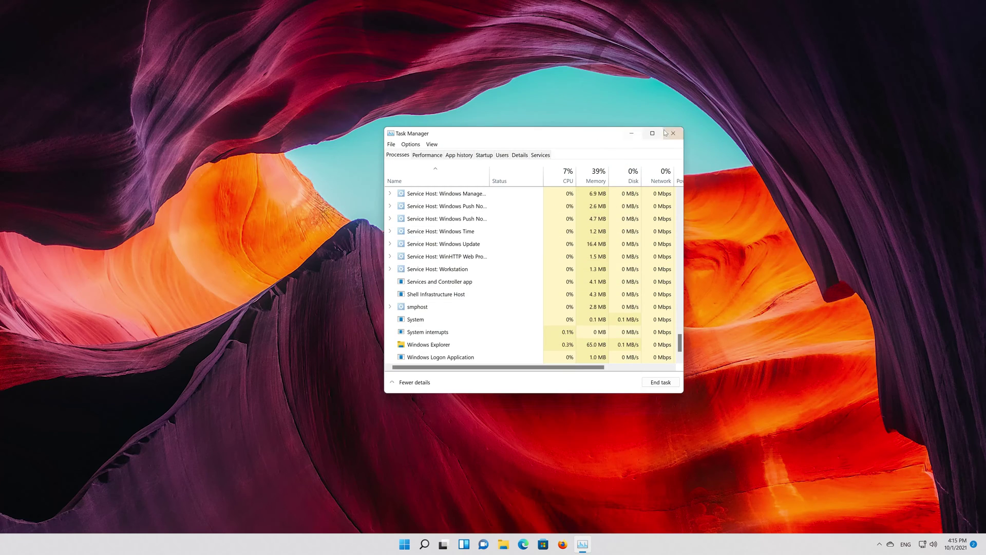
pyautogui.click(671, 134)
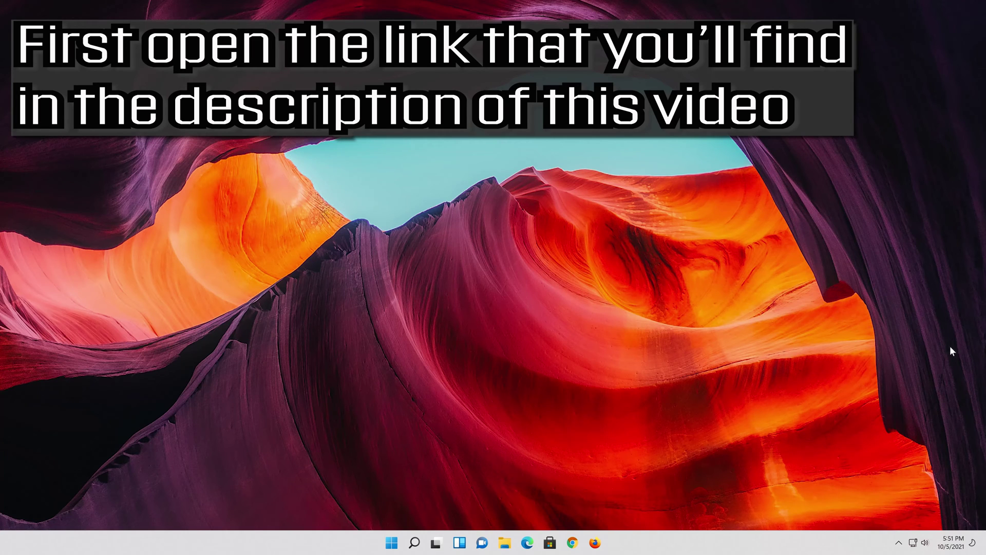
# Step: Download MediaCreationToolW11.exe from Microsoft's Windows 11 page in Firefox, then close the browser
pyautogui.click(596, 543)
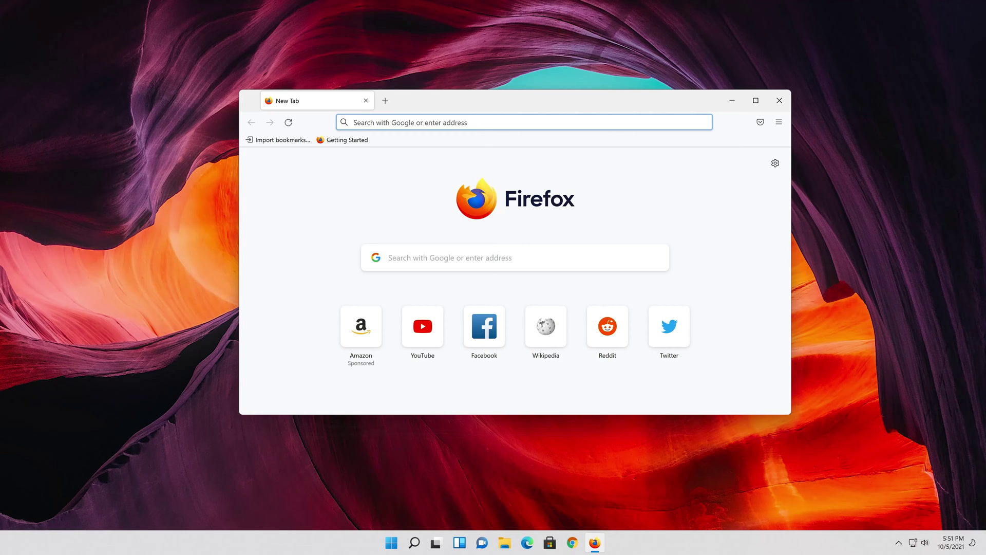
pyautogui.rightClick(480, 122)
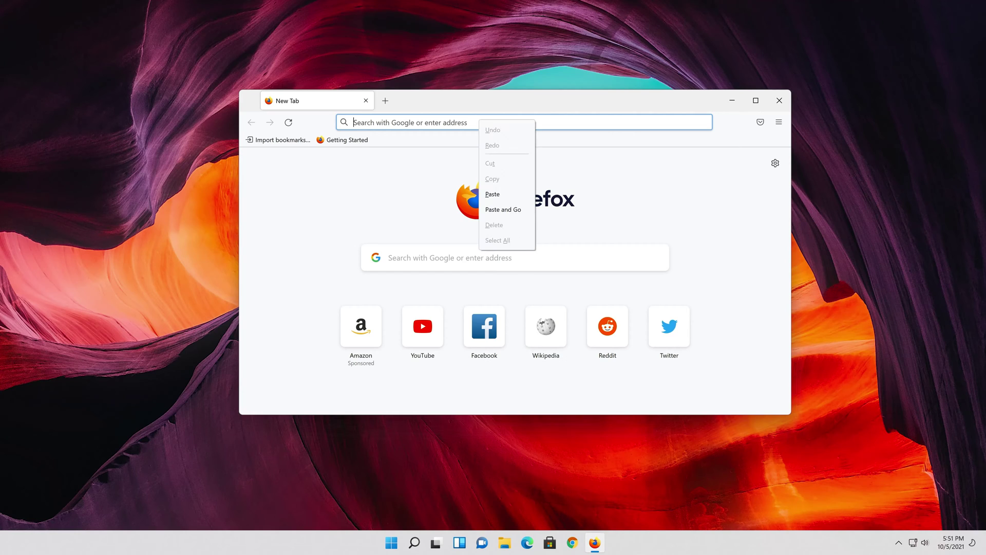
pyautogui.click(500, 210)
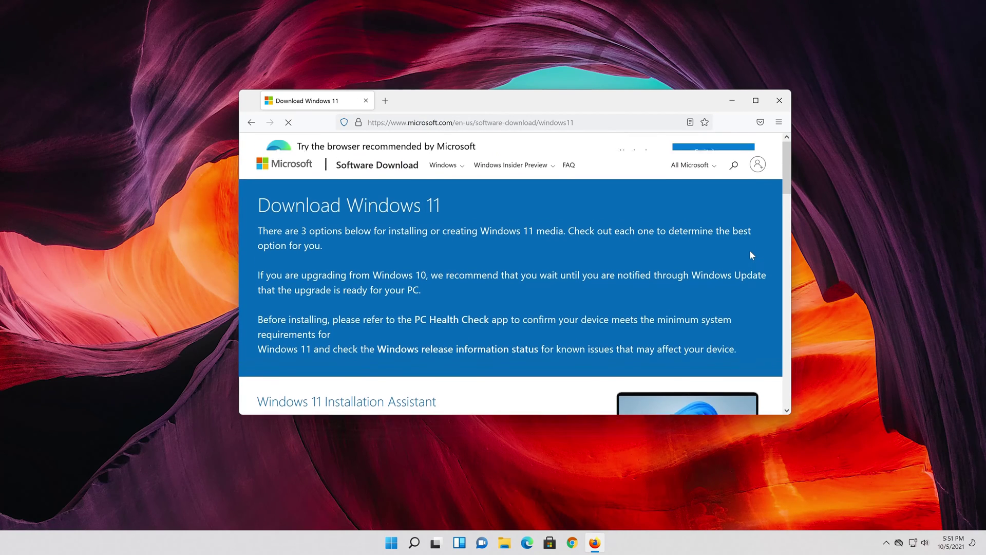
pyautogui.scroll(-7, 750, 251)
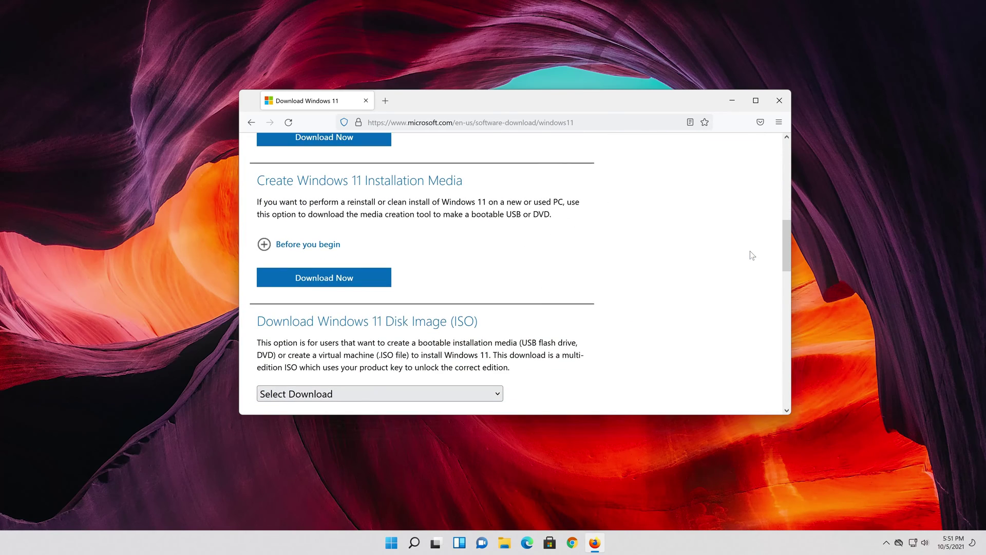
pyautogui.scroll(3, 752, 254)
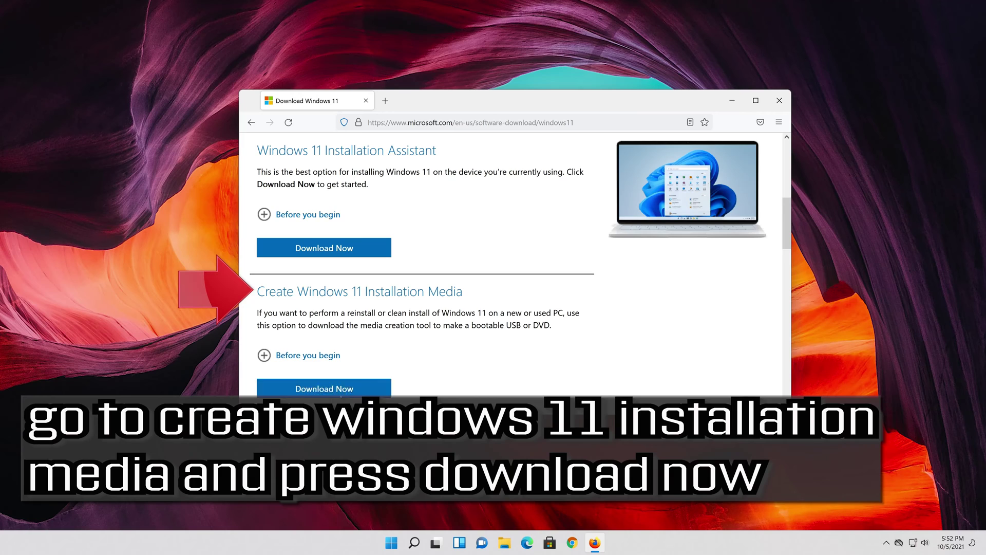
pyautogui.click(340, 395)
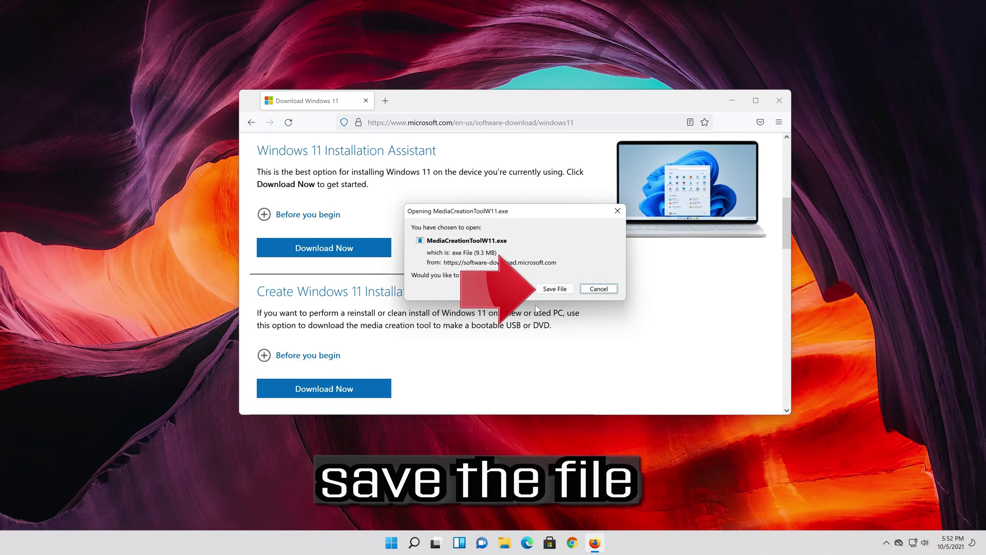
pyautogui.click(554, 289)
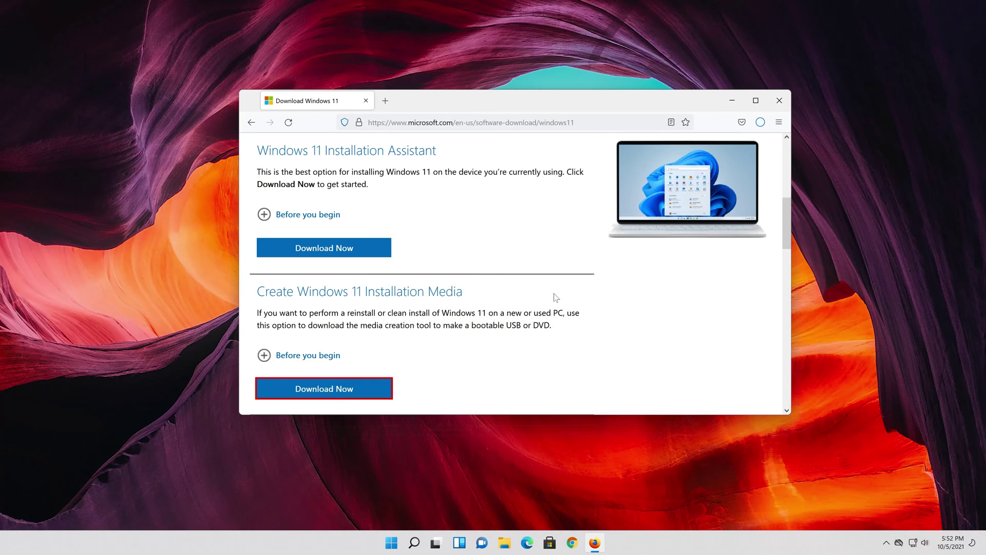
pyautogui.click(779, 101)
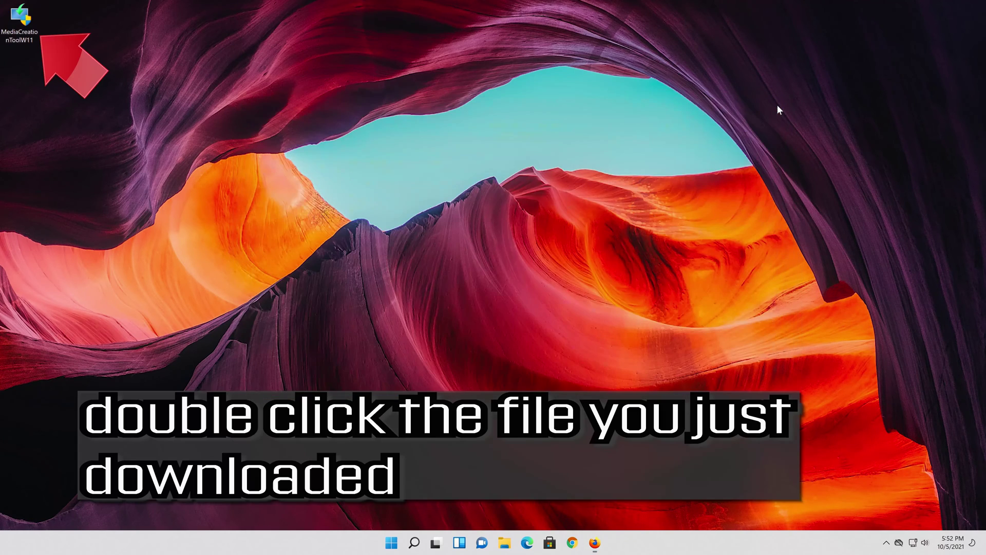
# Step: Launch MediaCreationToolW11, accept the license, and keep the recommended English (United States) Windows 11 options
pyautogui.doubleClick(27, 28)
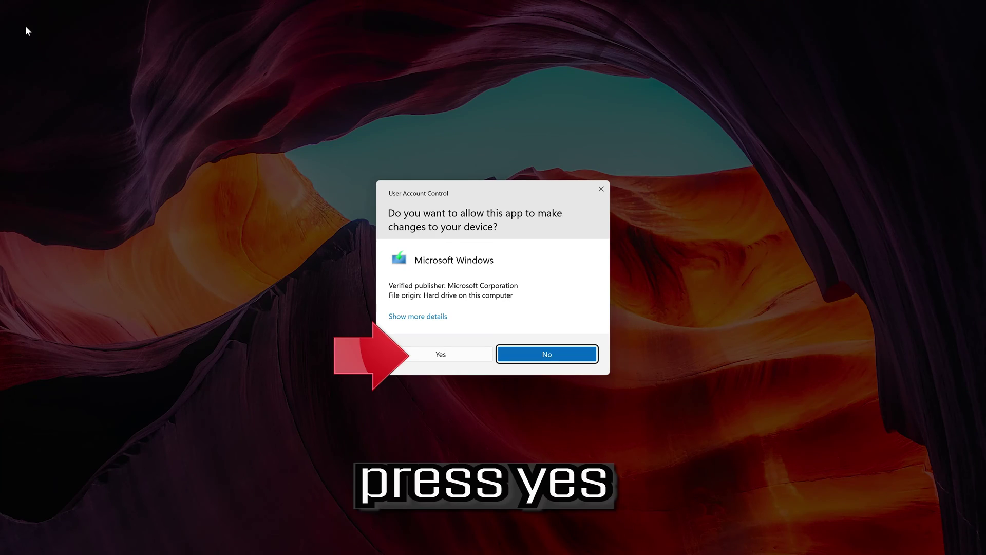
pyautogui.click(440, 354)
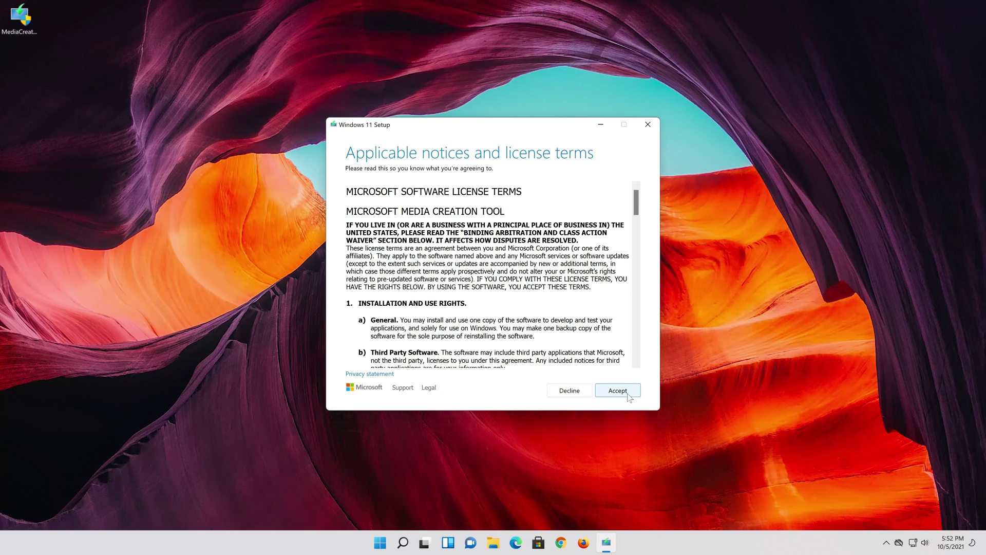
pyautogui.click(628, 394)
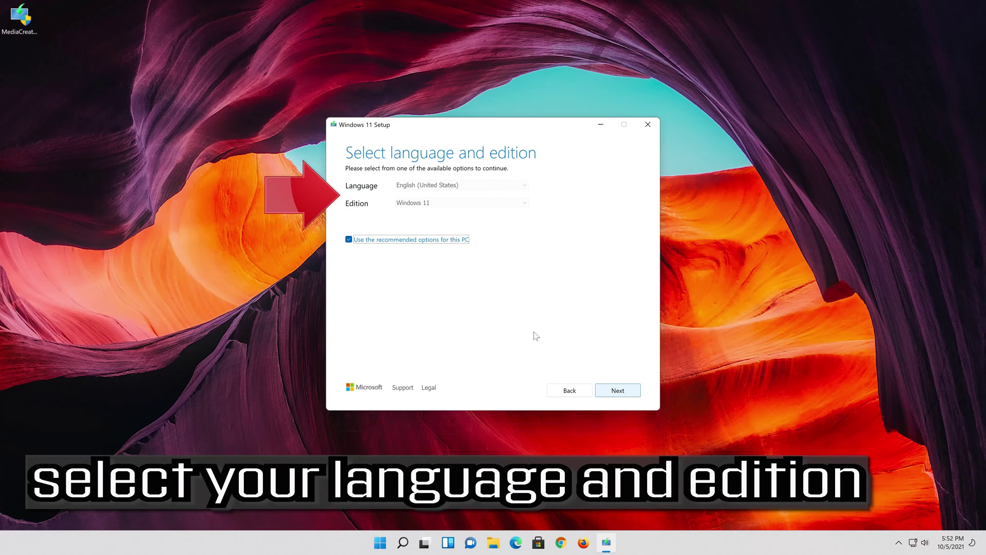
pyautogui.click(349, 240)
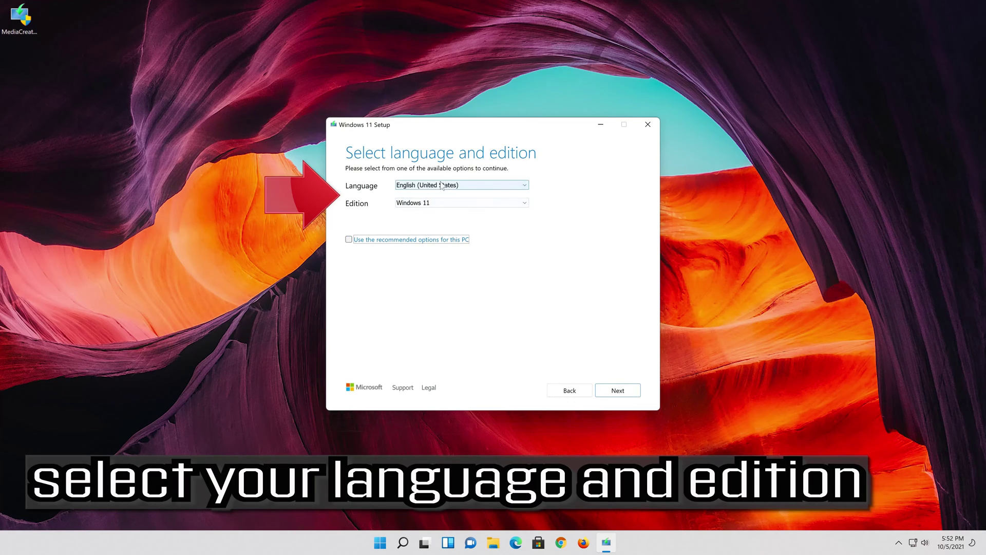
pyautogui.click(349, 240)
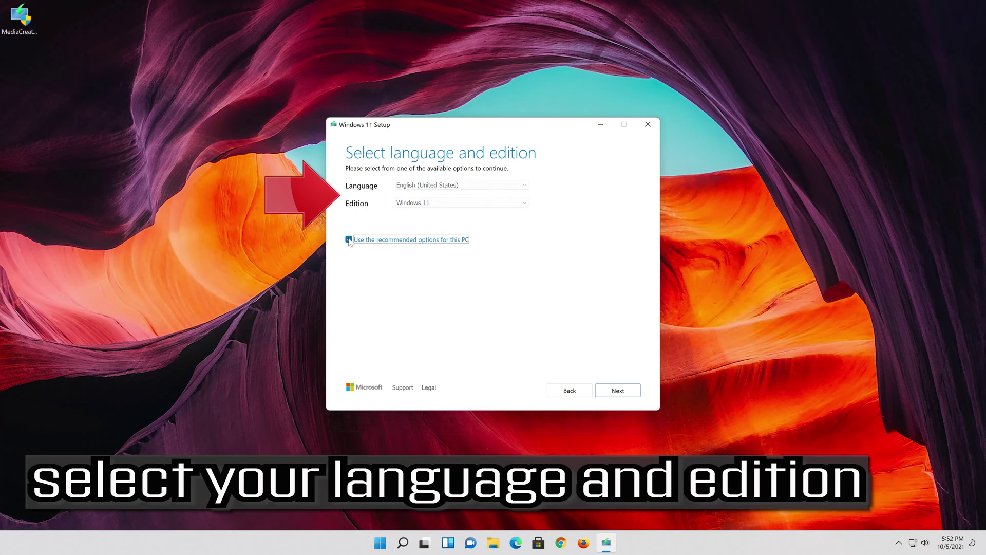
pyautogui.click(618, 391)
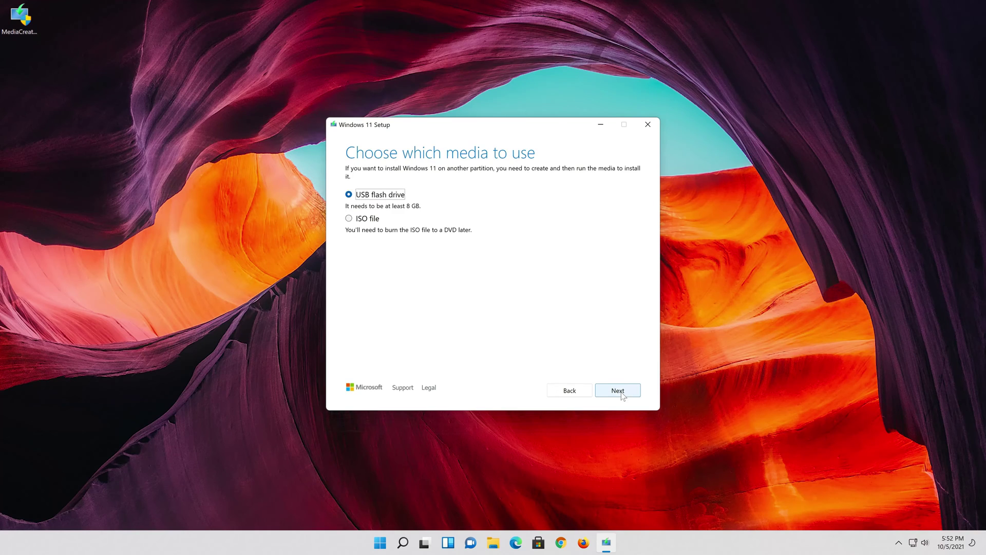
# Step: Create a 'Windows 11' ISO file on the Desktop and finish the media creation tool
pyautogui.click(350, 219)
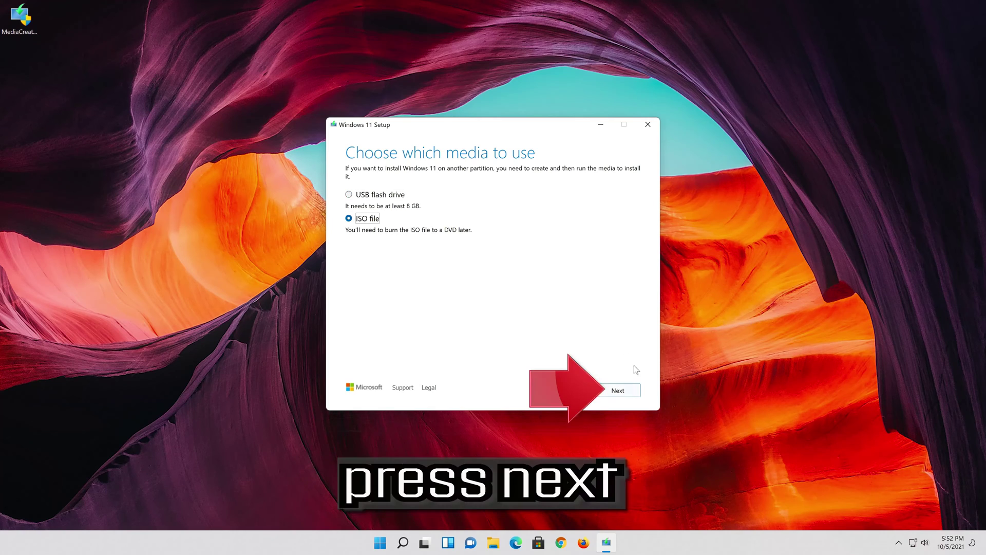
pyautogui.click(625, 390)
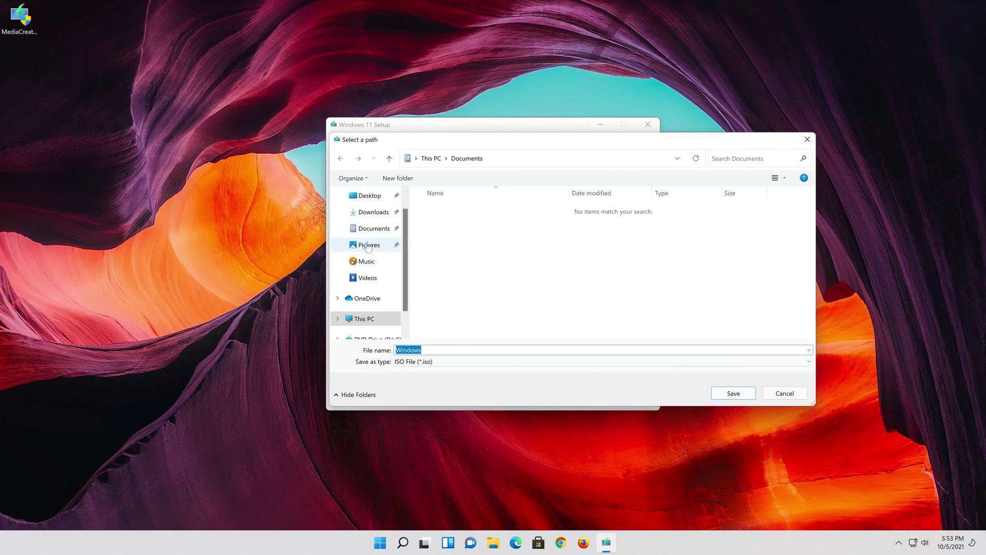
pyautogui.click(379, 199)
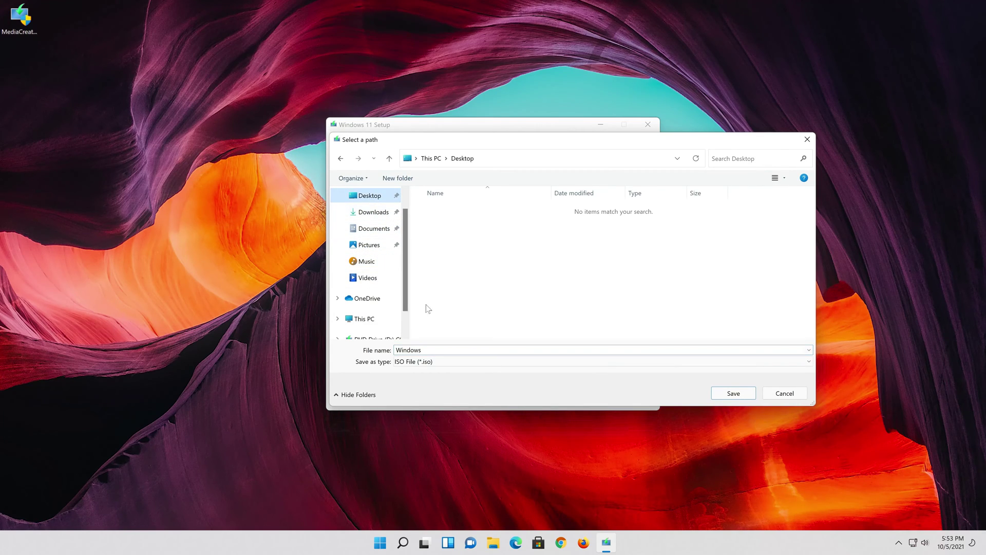
pyautogui.click(429, 350)
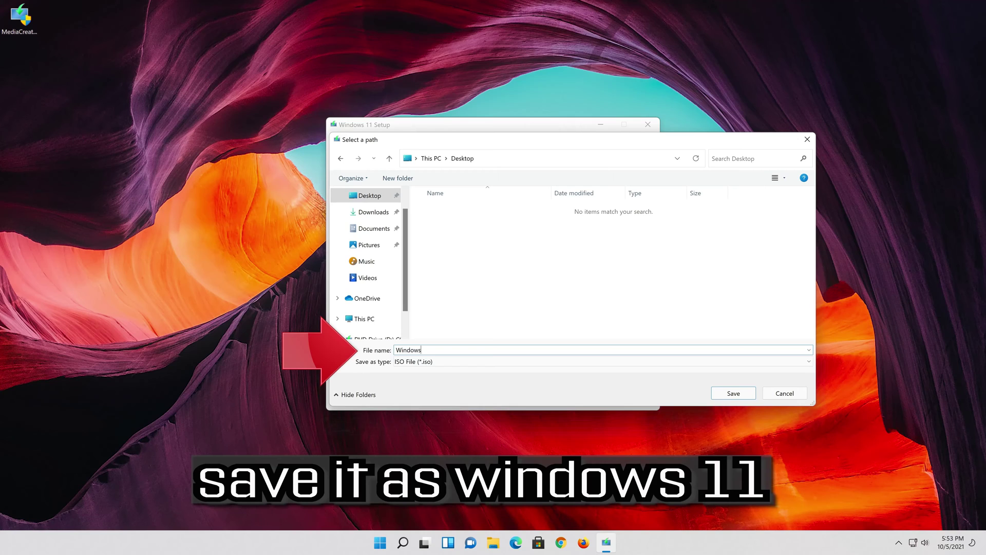
pyautogui.write('11')
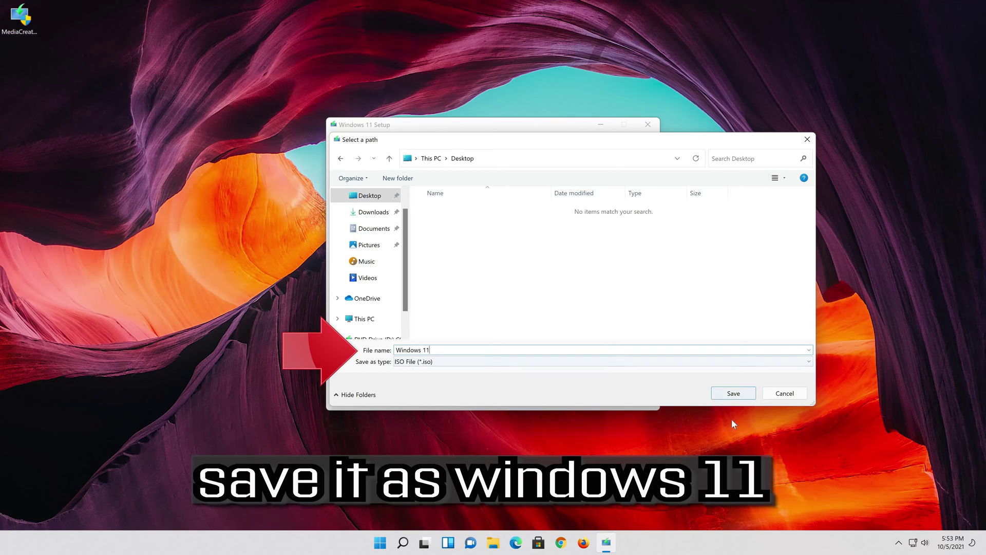
pyautogui.click(742, 399)
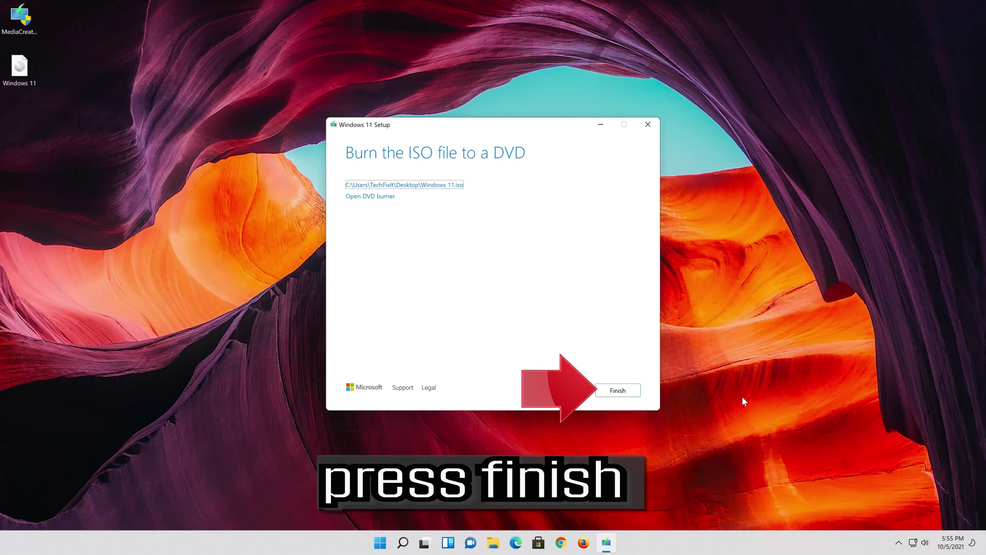
pyautogui.click(619, 391)
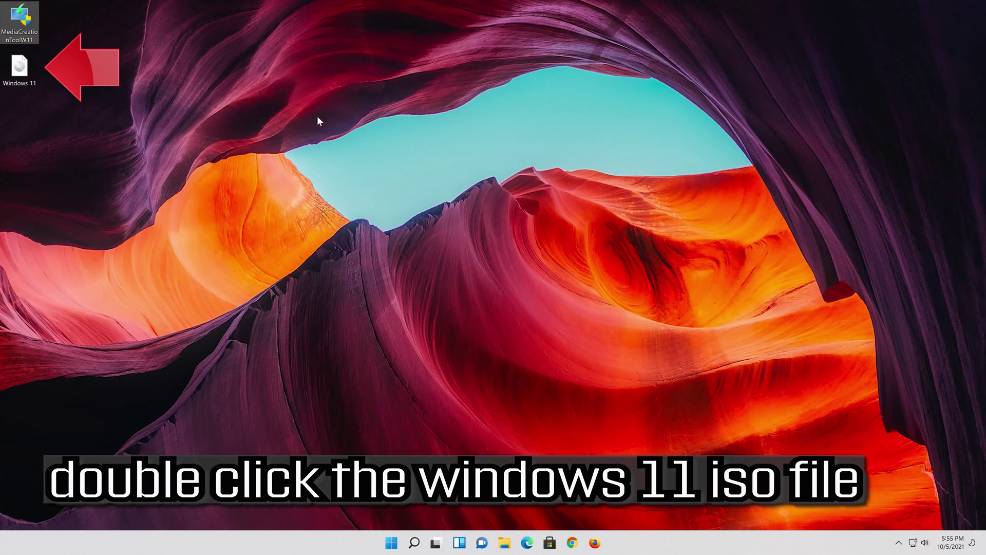
# Step: Mount the Windows 11 ISO as drive E:, run its setup with admin approval, and close Explorer
pyautogui.doubleClick(24, 75)
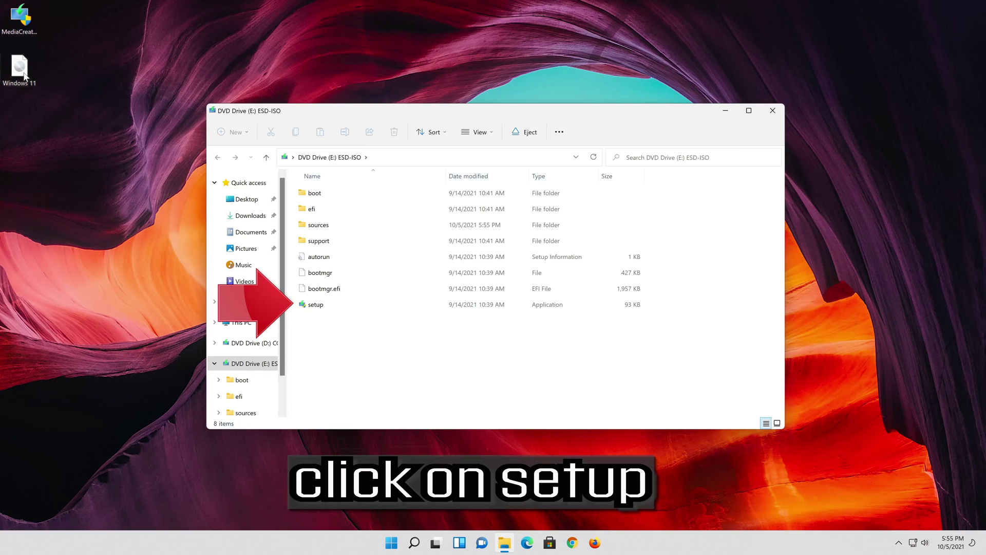
pyautogui.doubleClick(343, 300)
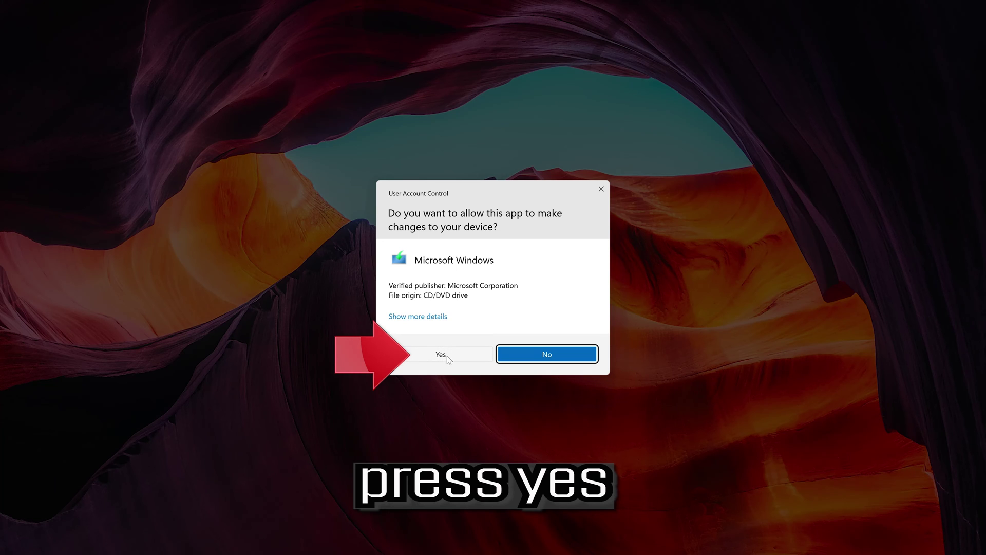
pyautogui.click(447, 355)
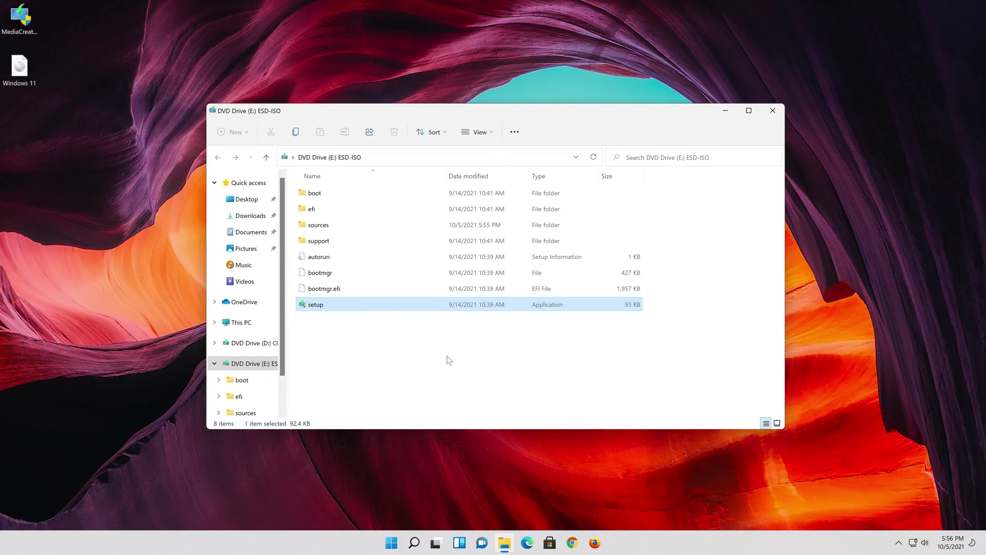
pyautogui.click(771, 113)
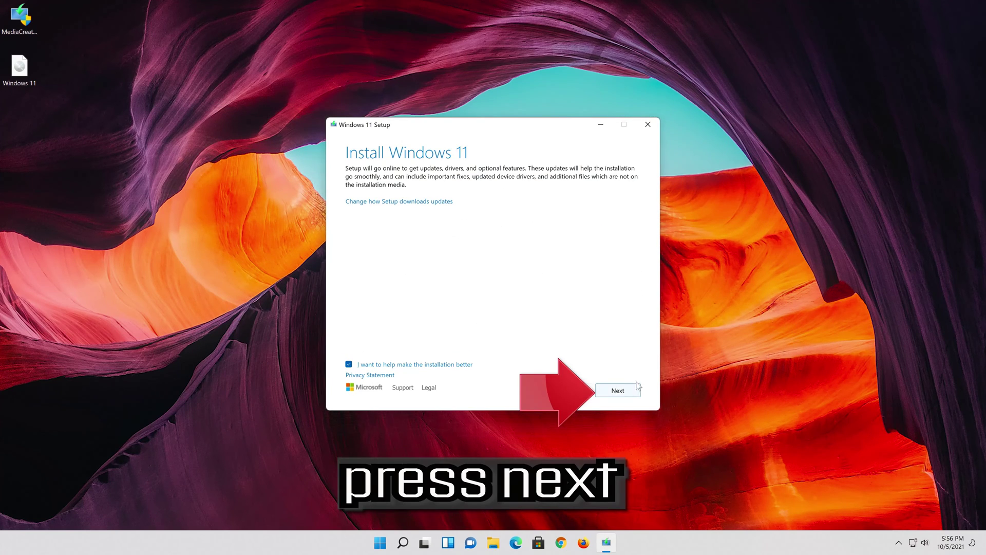
# Step: Accept the license, keep personal files and apps, and start the Windows 11 Pro install
pyautogui.click(627, 395)
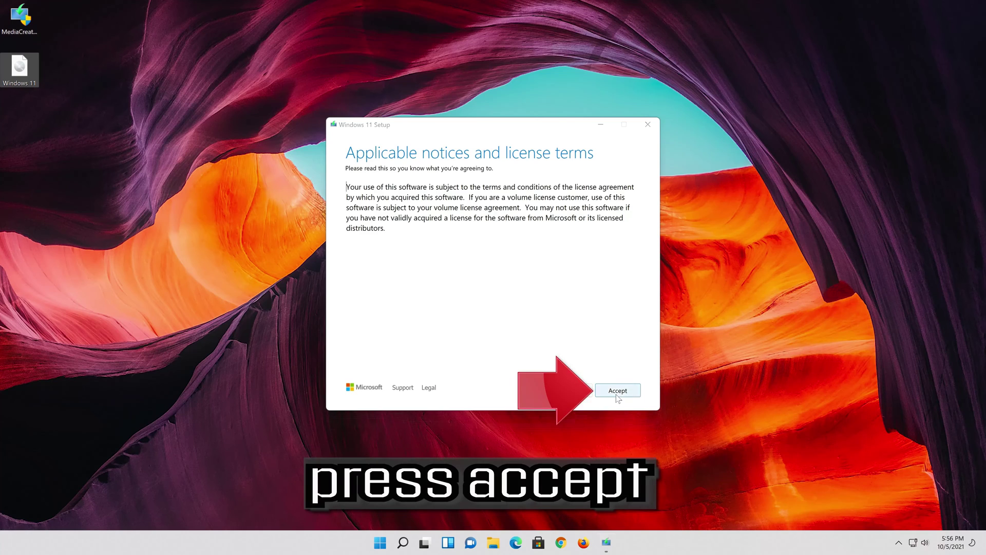
pyautogui.click(616, 395)
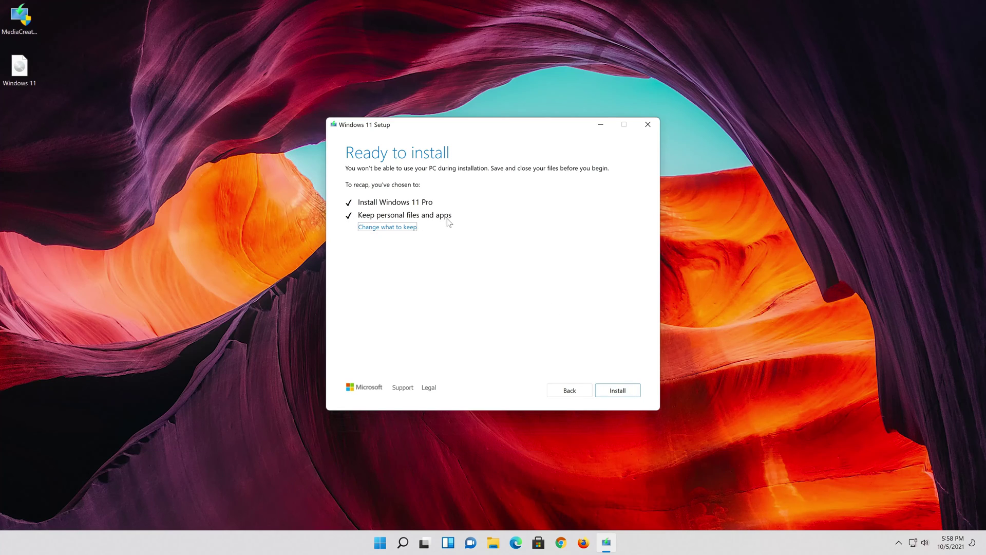
pyautogui.click(400, 227)
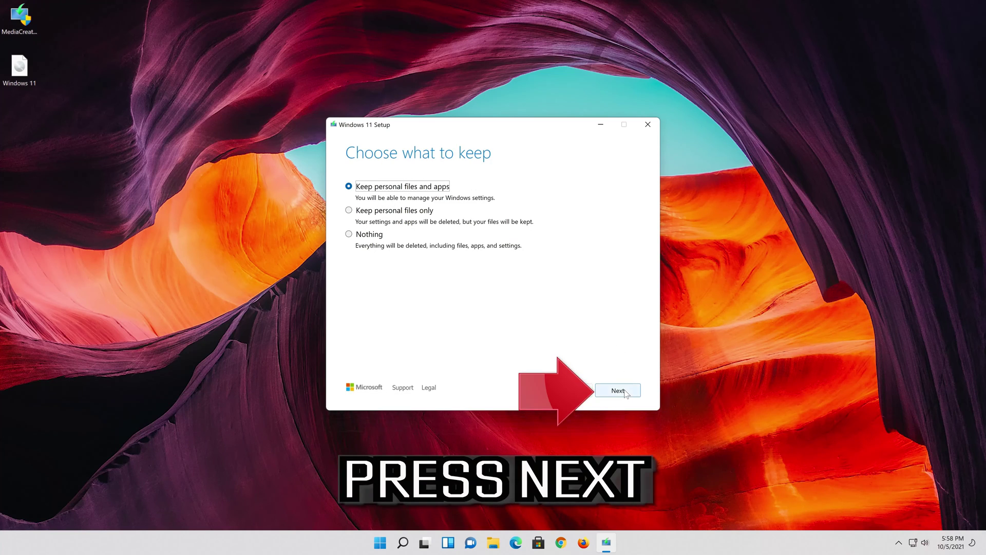
pyautogui.click(624, 390)
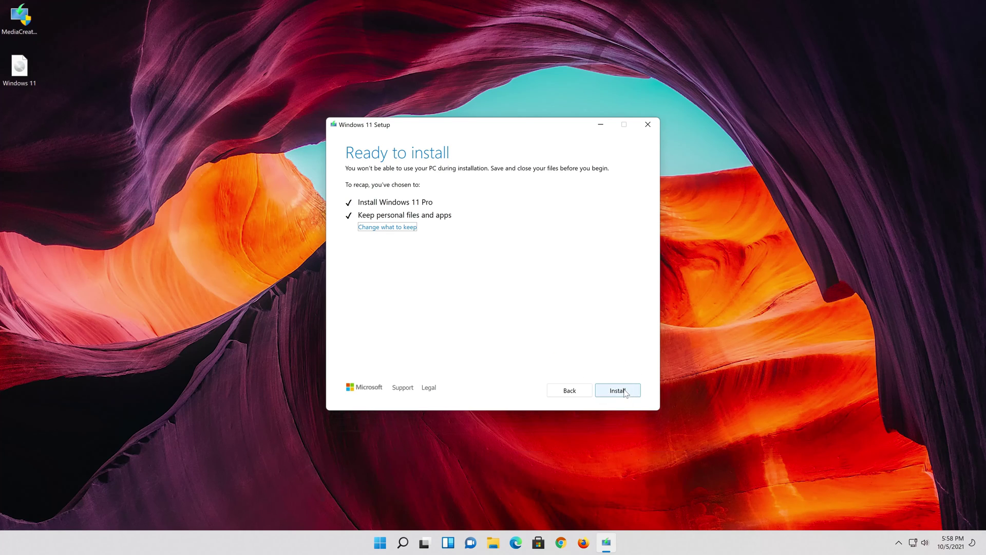
pyautogui.click(617, 390)
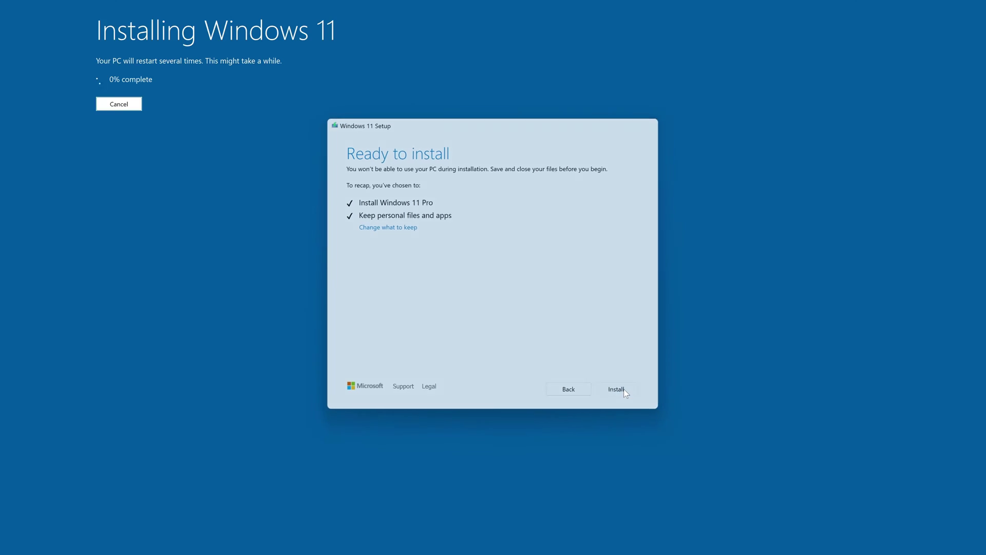